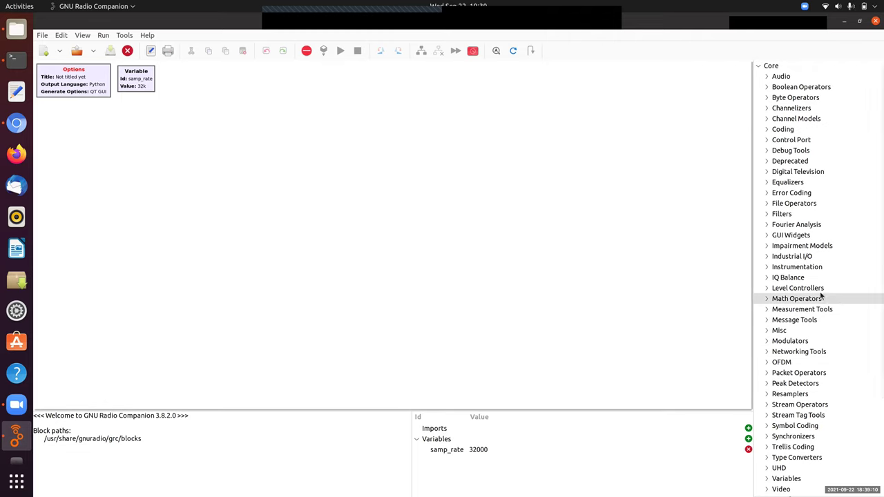
Search 'pluto' and place a PlutoSDR Sink (LO 2.4G, 2.084M) on the canvas
scroll(823, 315, down, 3)
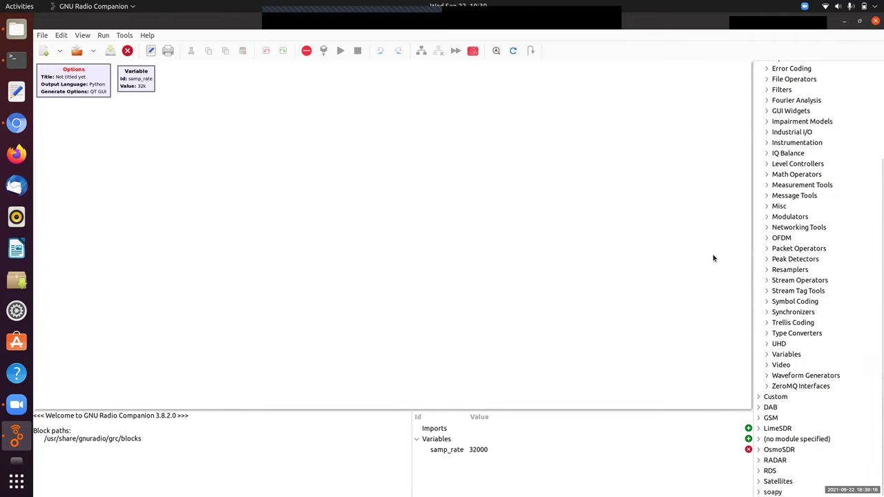
key(ctrl+f)
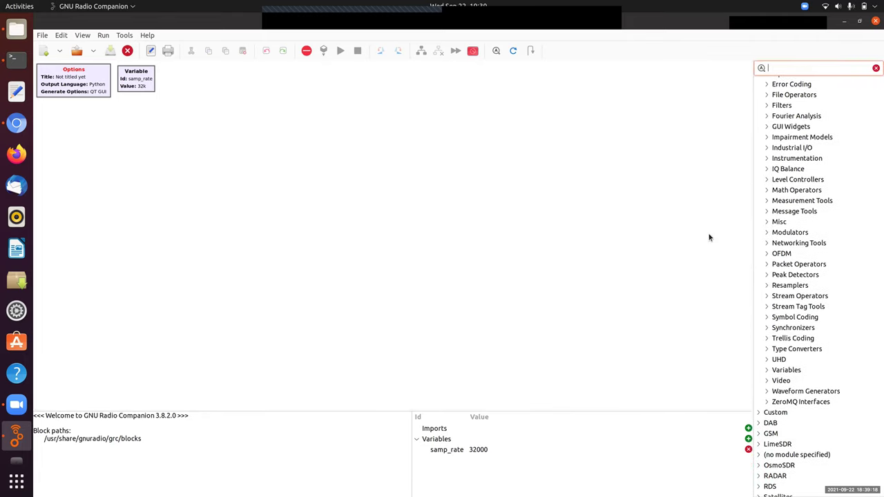
text(pluto)
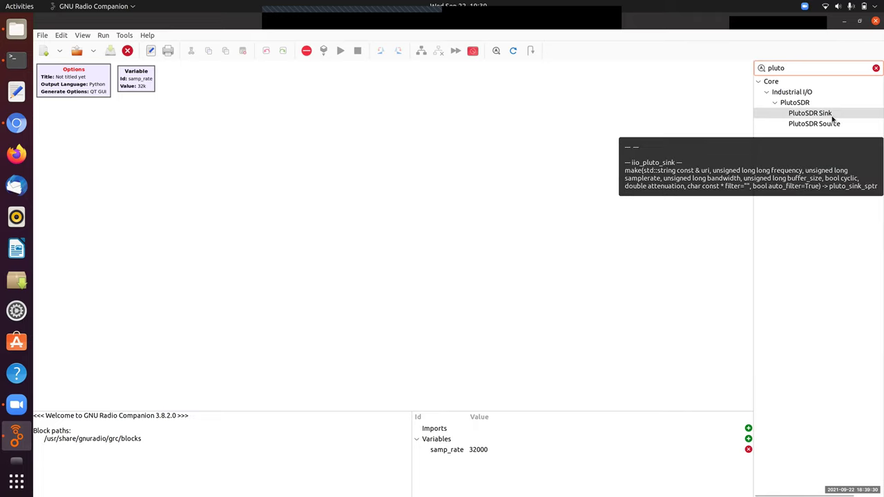
drag(826, 116, 478, 132)
drag(517, 154, 496, 133)
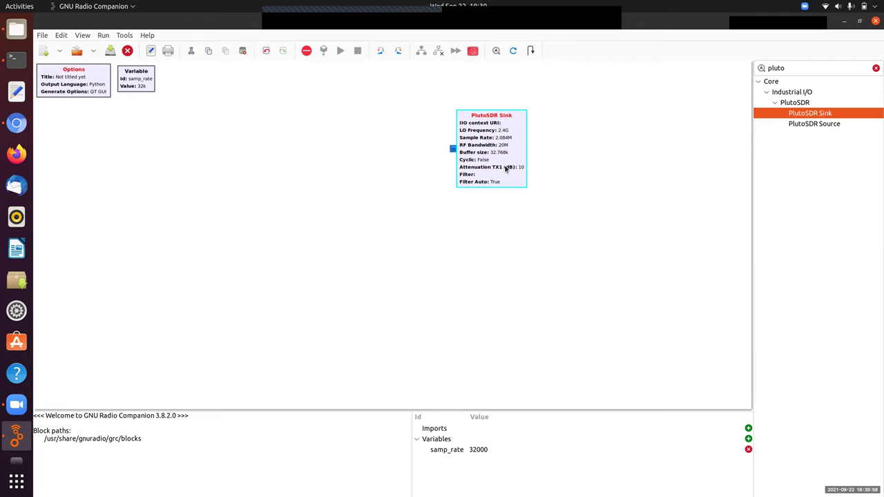
Place a Signal Source left of the PlutoSDR Sink and wire its output into the sink
click(556, 152)
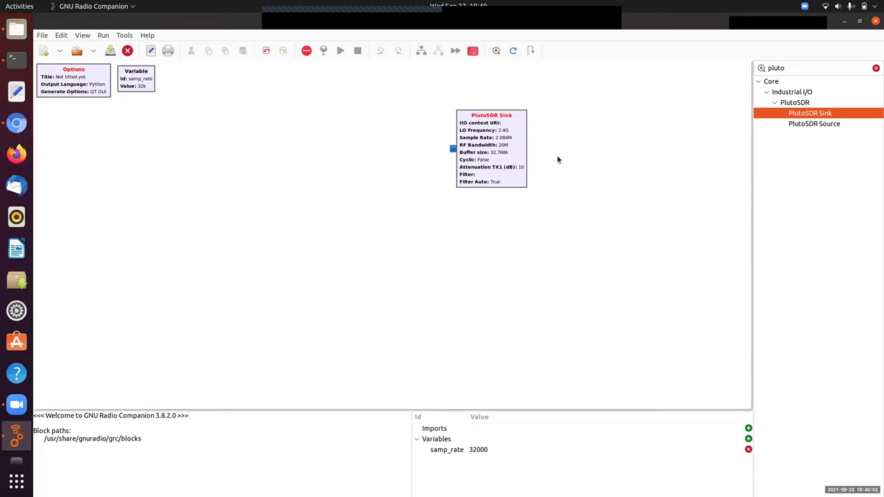
drag(799, 68, 753, 69)
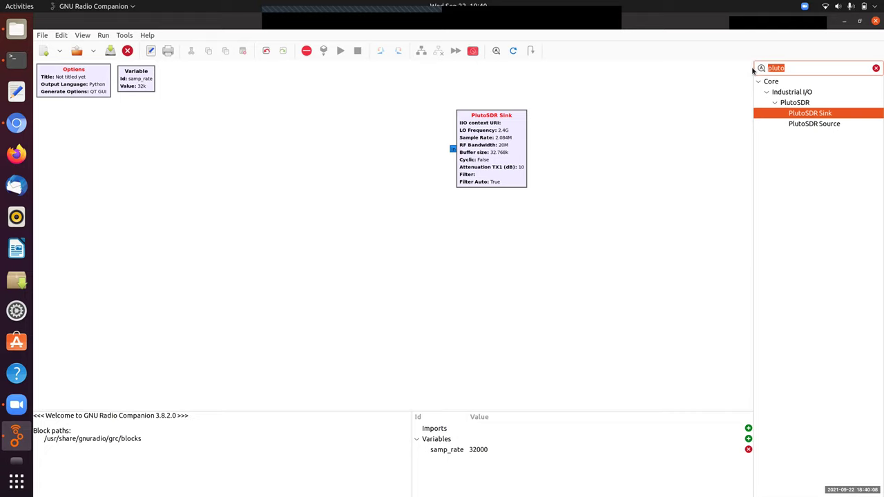
text(signal)
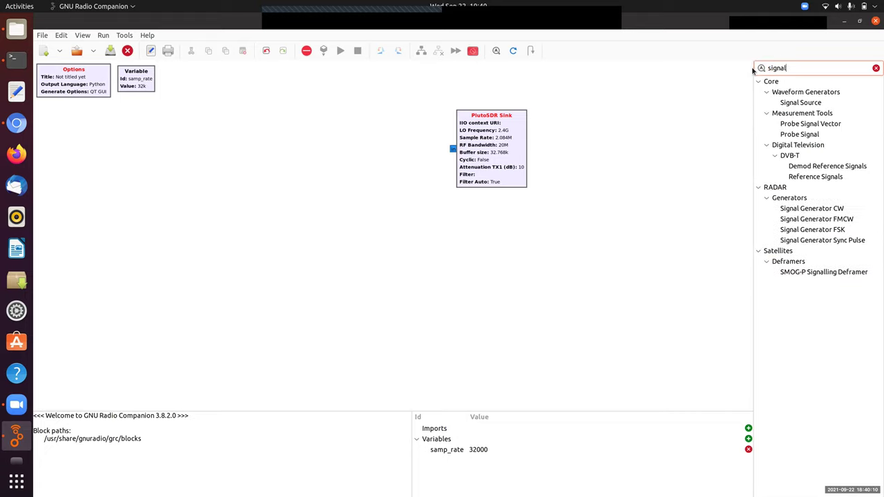
drag(791, 102, 341, 142)
click(390, 157)
click(452, 149)
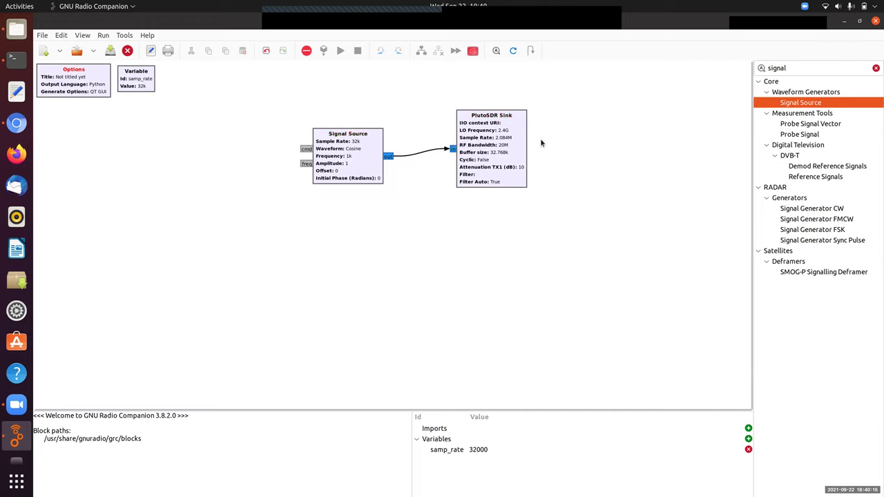
Look up the PlutoSDR Sink's Sample Rate value, 2084000, in its properties
double_click(482, 153)
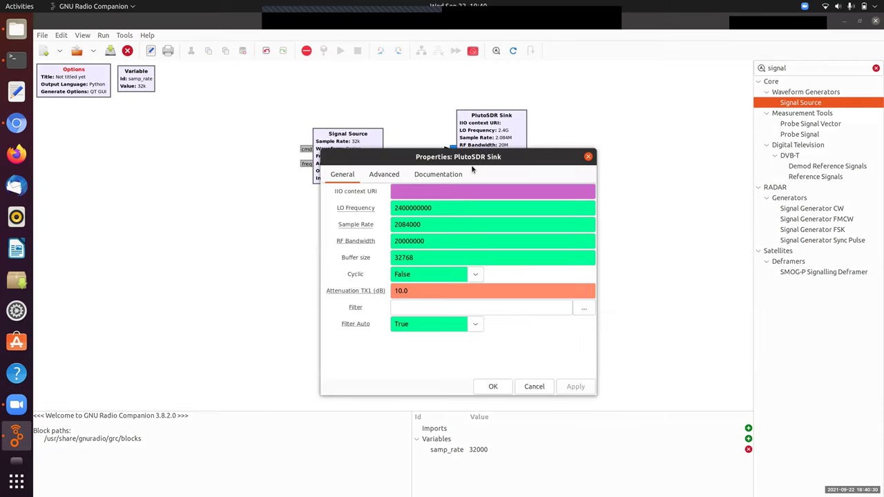
click(400, 208)
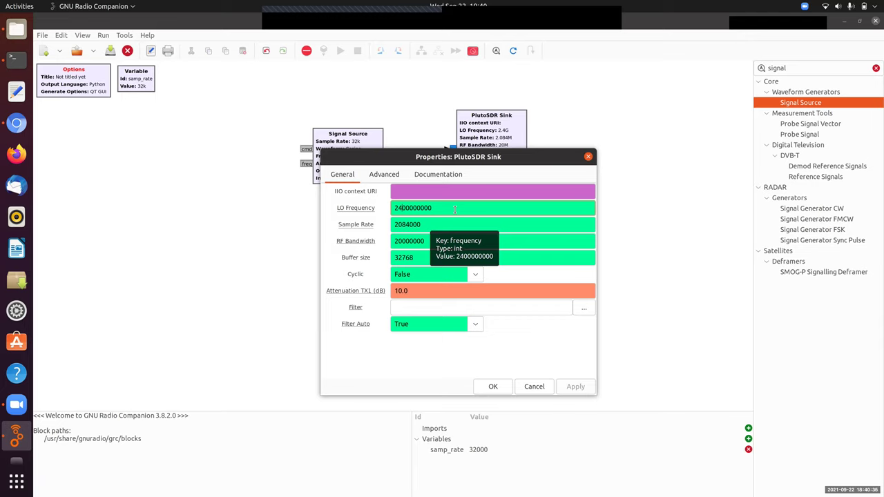
key(End)
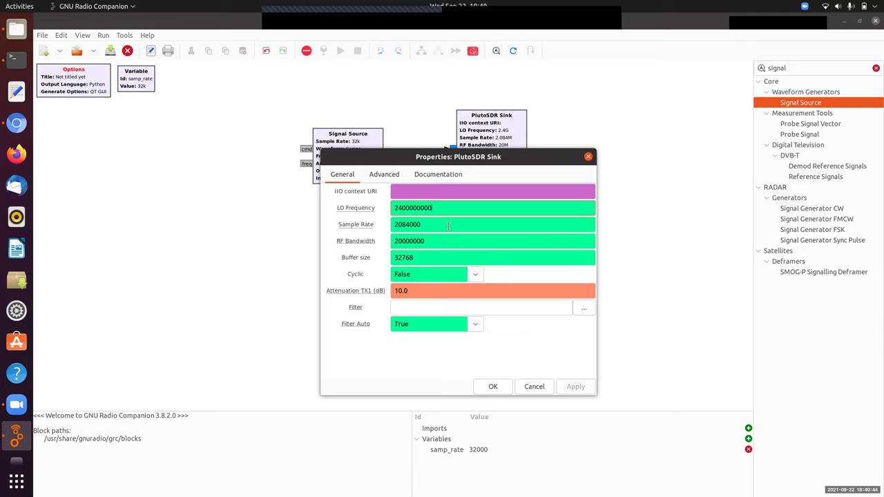
click(448, 227)
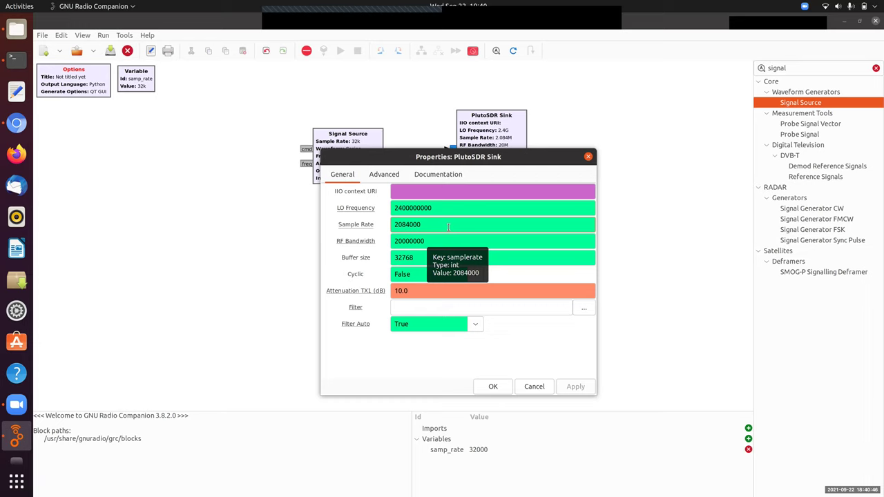
click(441, 243)
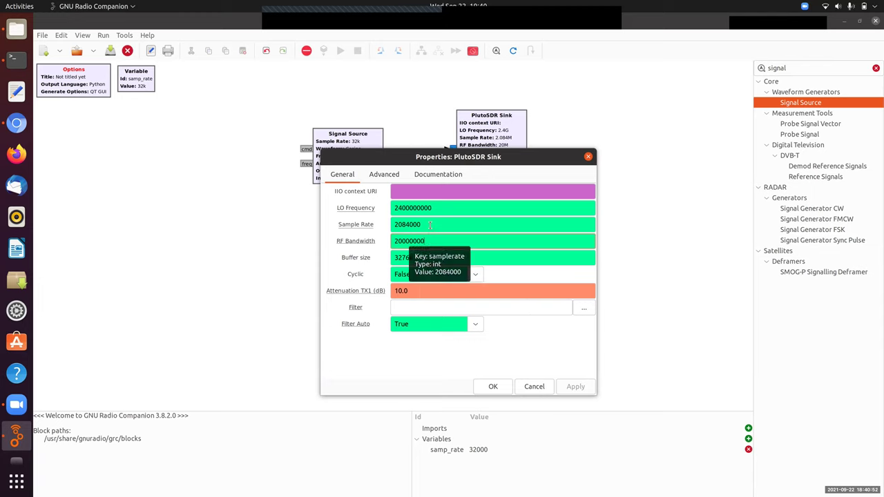
double_click(407, 224)
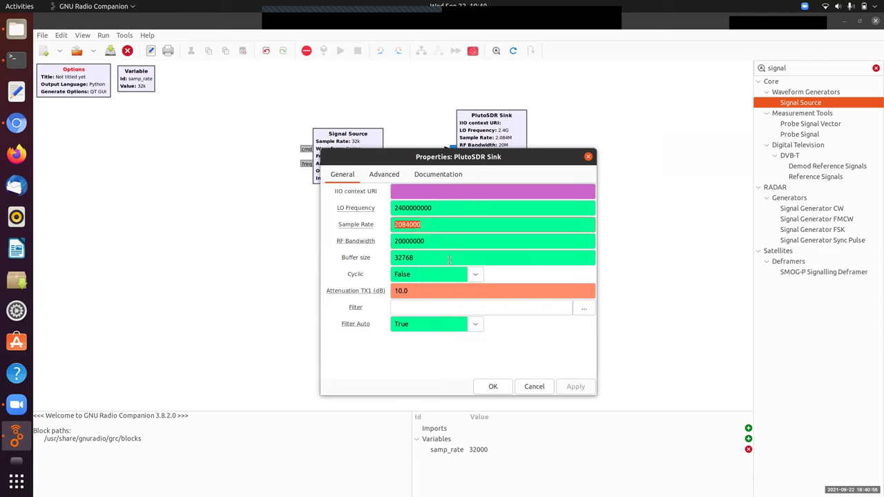
click(493, 387)
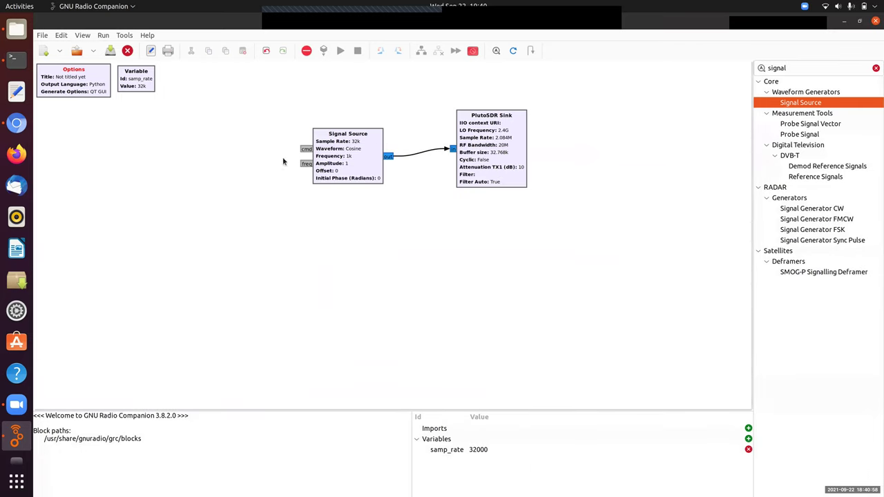
Change the samp_rate variable from 32000 to 2084000
double_click(144, 81)
double_click(437, 214)
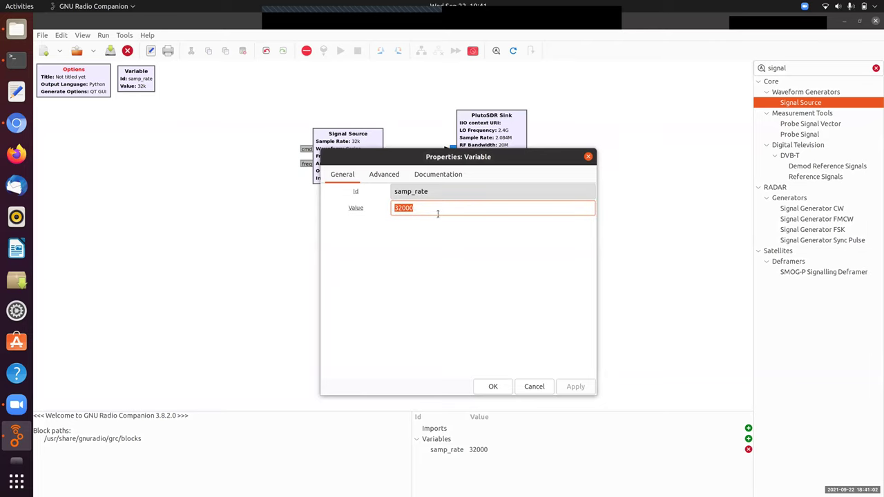
text(2084000)
click(493, 384)
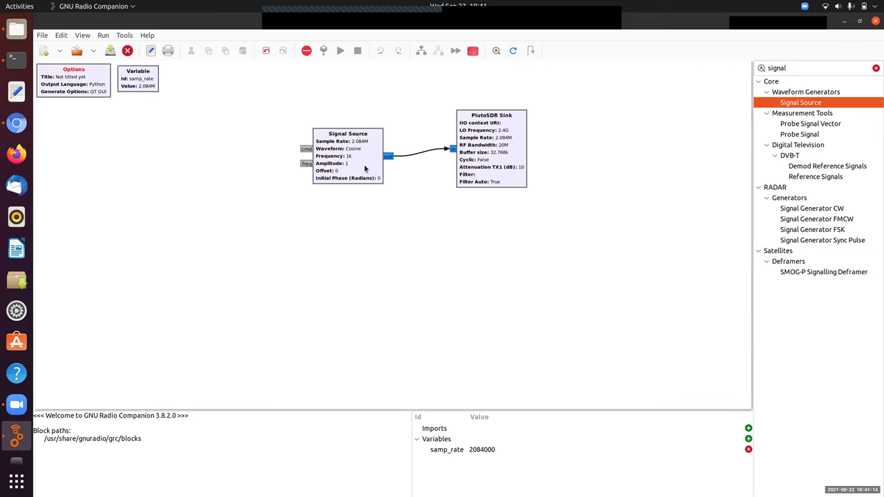
Add a QT GUI Range block above the Signal Source and name it tone_freq
click(811, 67)
text(range)
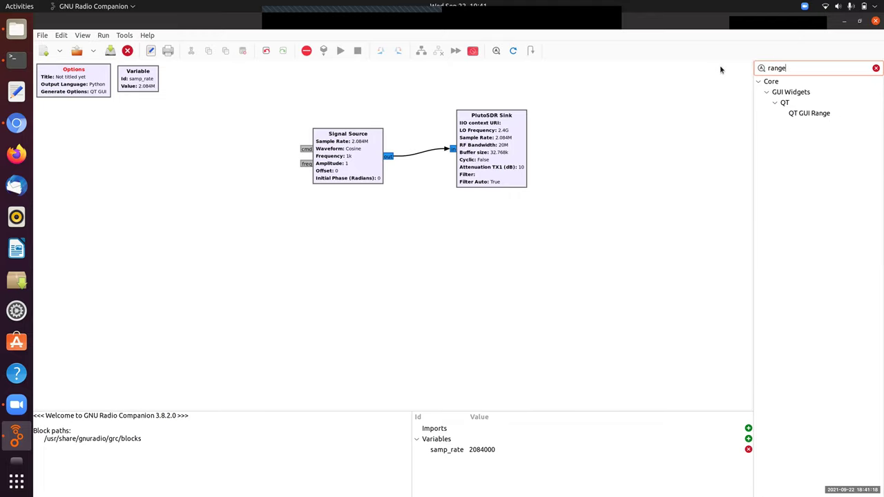
drag(801, 113, 279, 88)
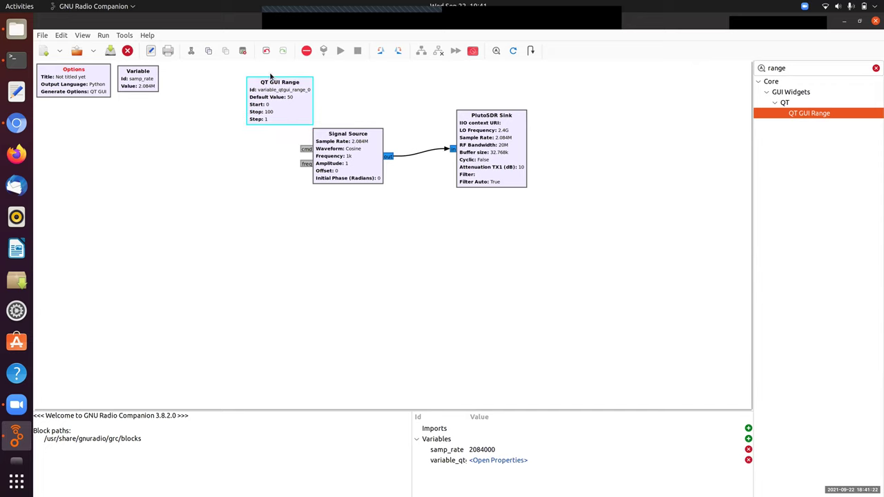
double_click(281, 97)
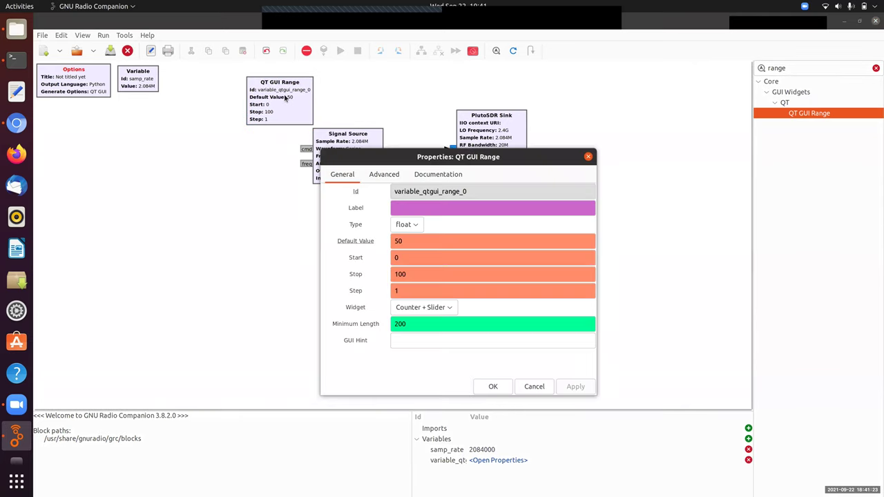
triple_click(451, 190)
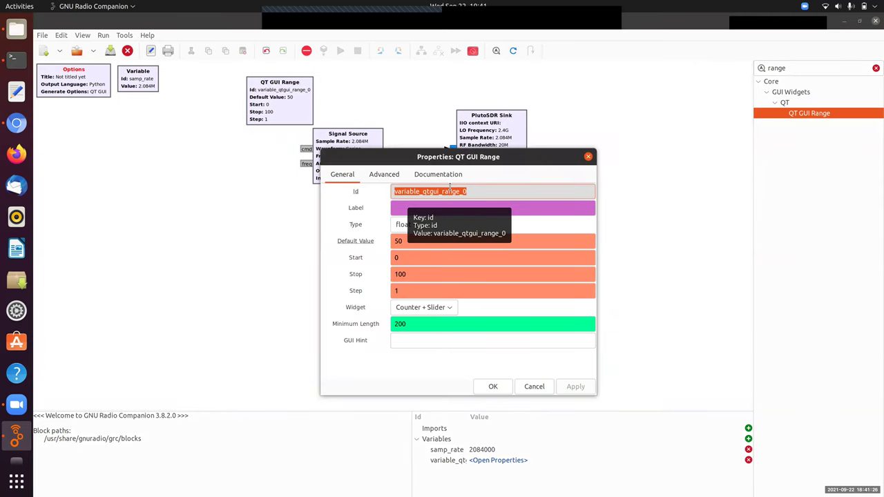
text(tone_freq)
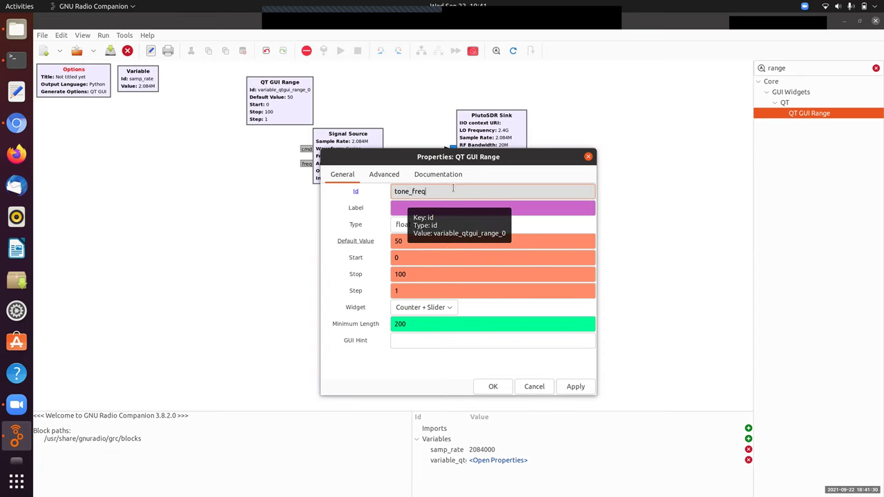
Give the tone_freq slider default 50e3, start -100e3 and stop 100e3
double_click(443, 241)
text(-100e3)
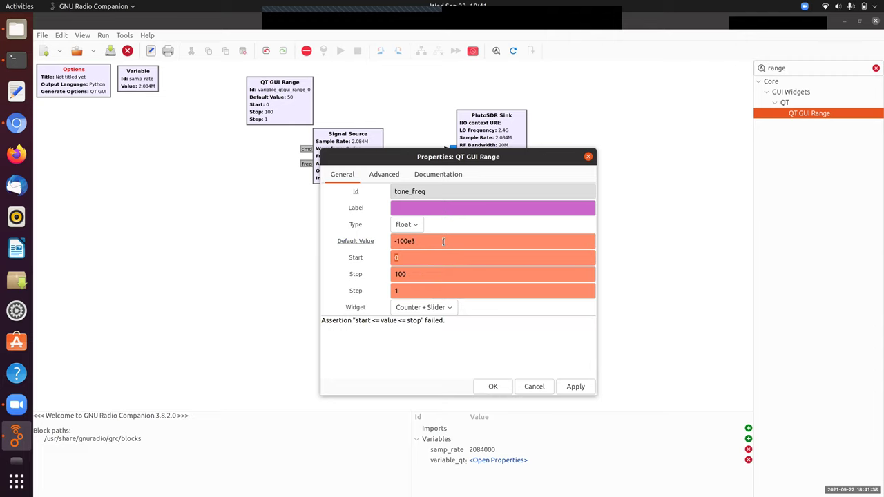
key(shift+Tab)
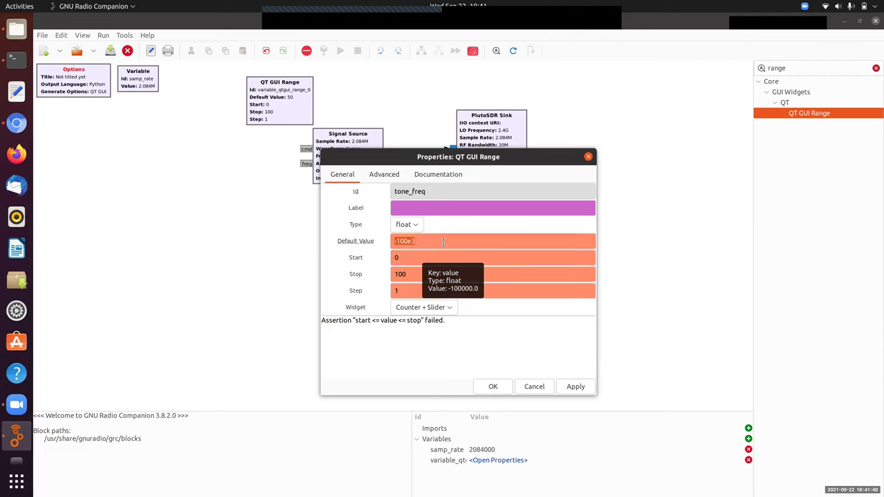
text(50e3)
key(Tab)
text(-100e)
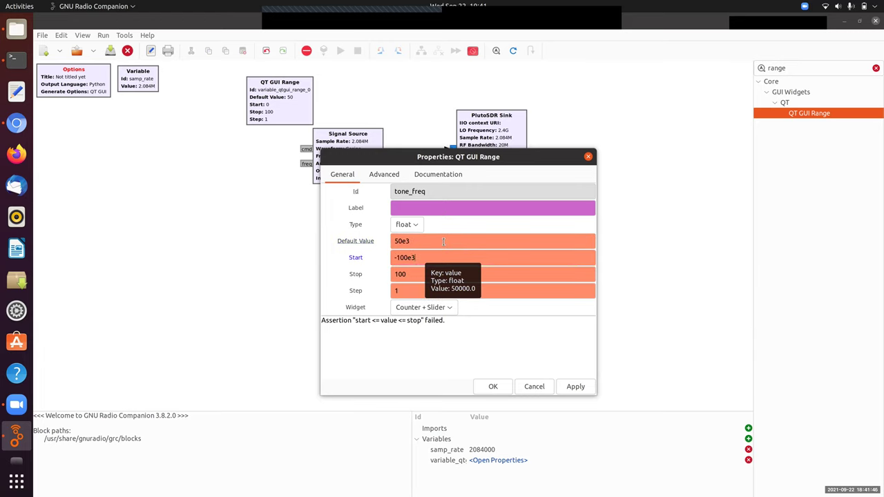
key(Tab)
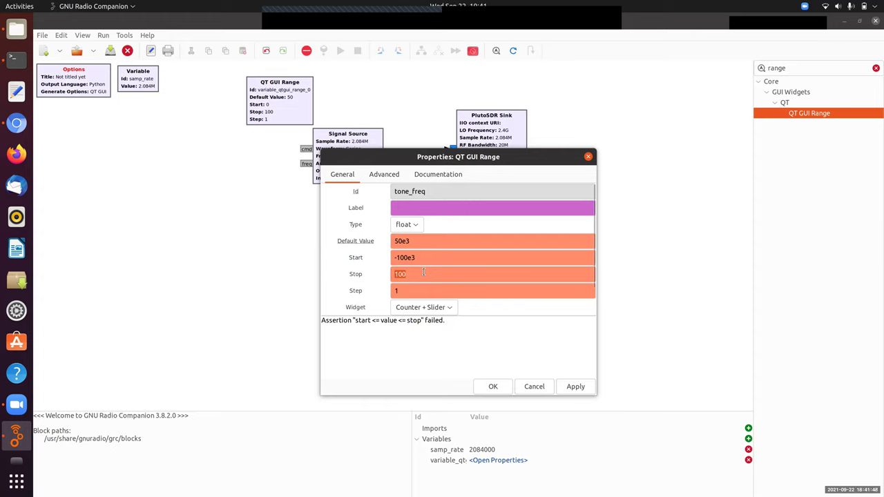
text(100e3)
click(435, 290)
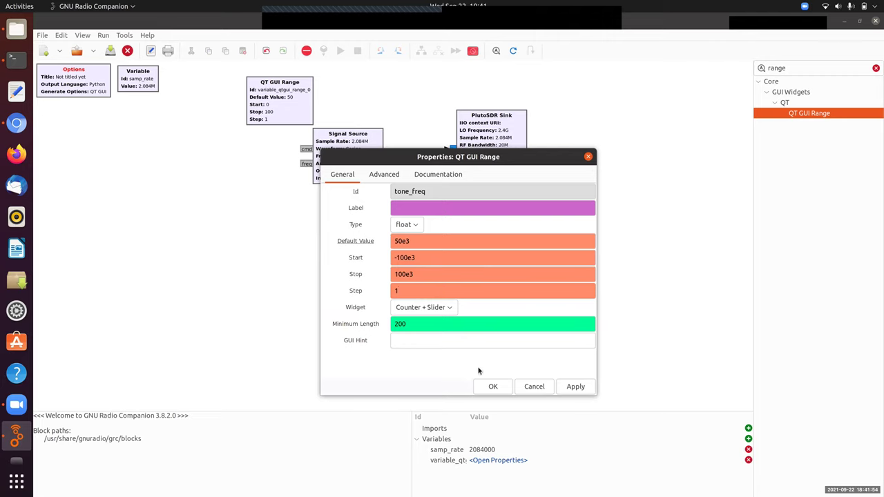
click(488, 386)
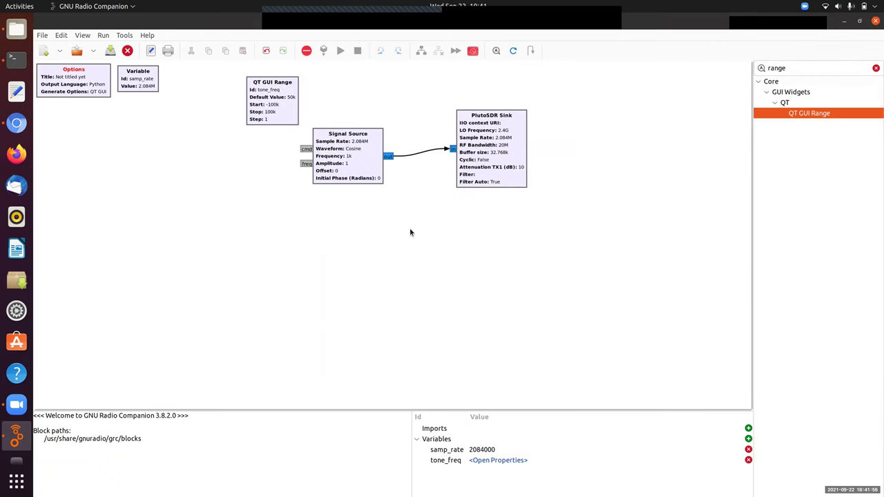
Replace the Signal Source frequency 1000 with the tone_freq variable
double_click(368, 156)
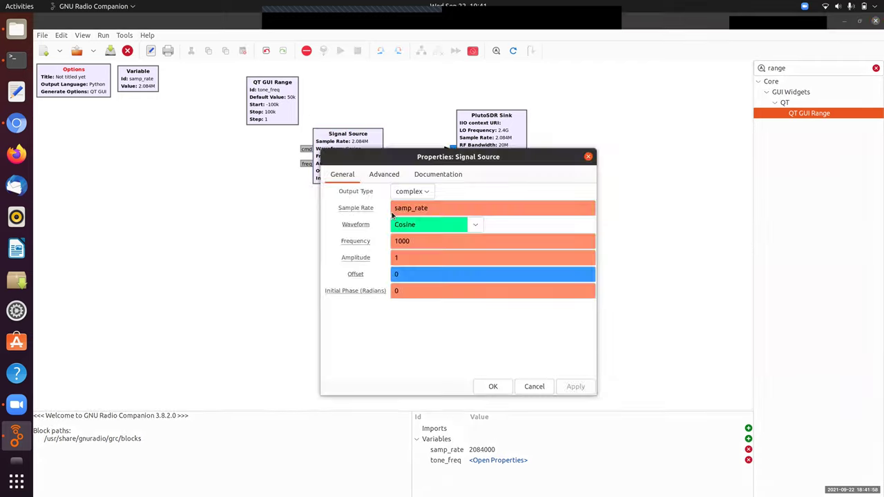
double_click(418, 243)
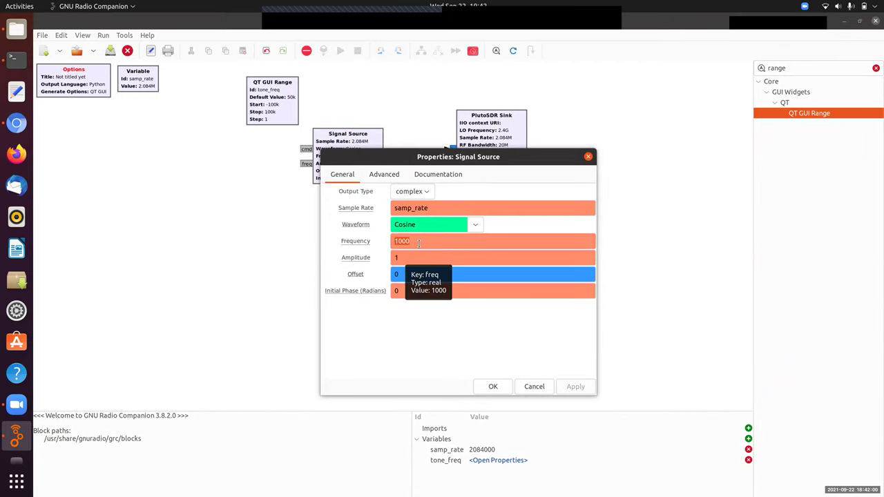
text(tone_freq)
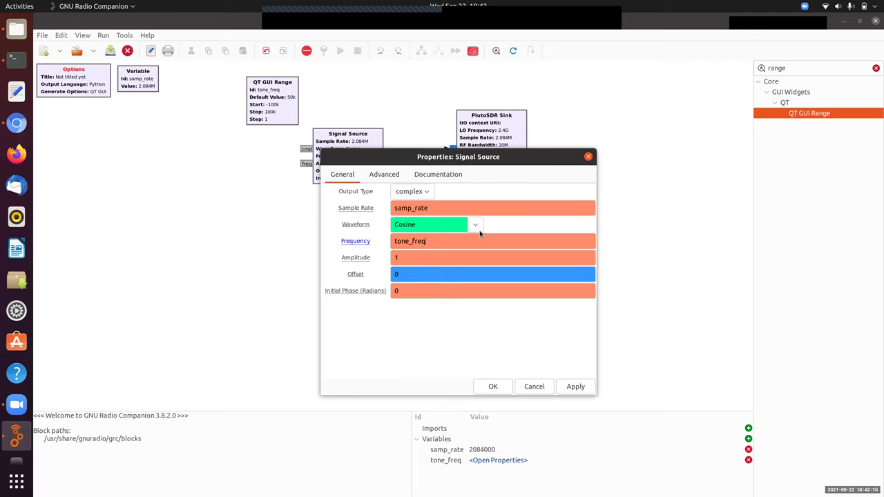
click(493, 387)
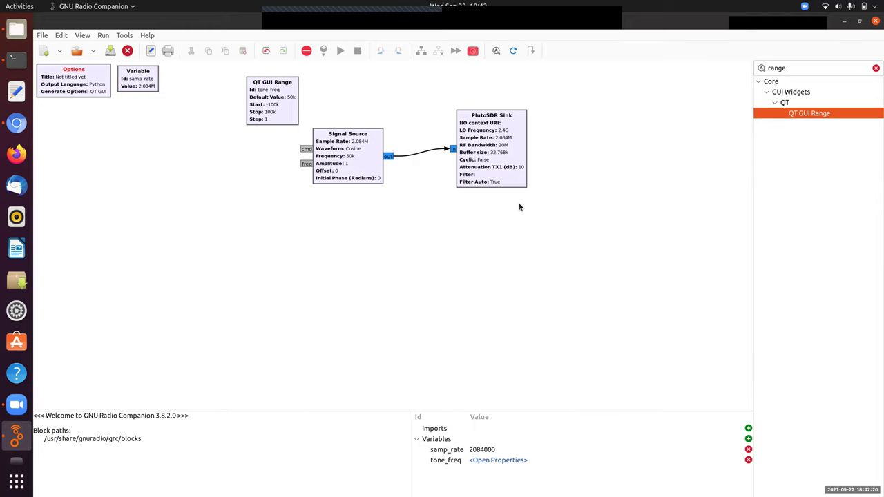
Place a QT GUI Time Sink below the PlutoSDR Sink, fed by the Signal Source output
double_click(810, 70)
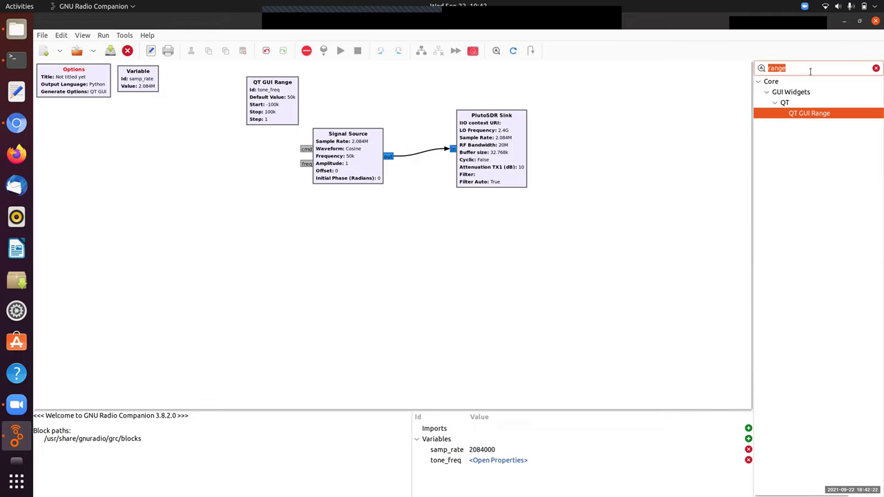
text(qt gui)
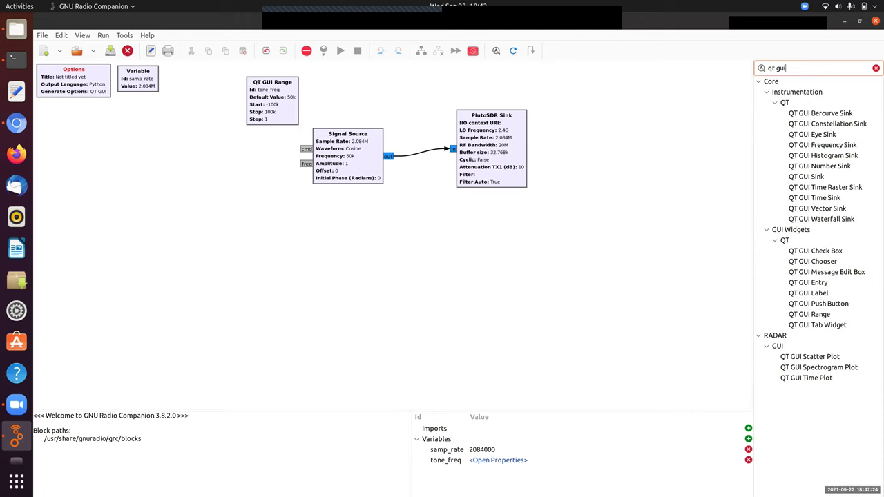
drag(815, 197, 491, 213)
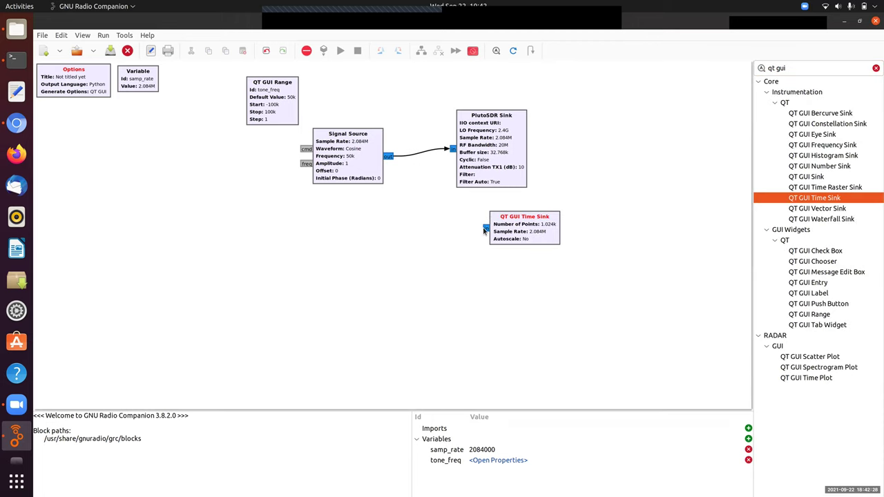
click(485, 231)
click(486, 228)
drag(520, 212, 483, 206)
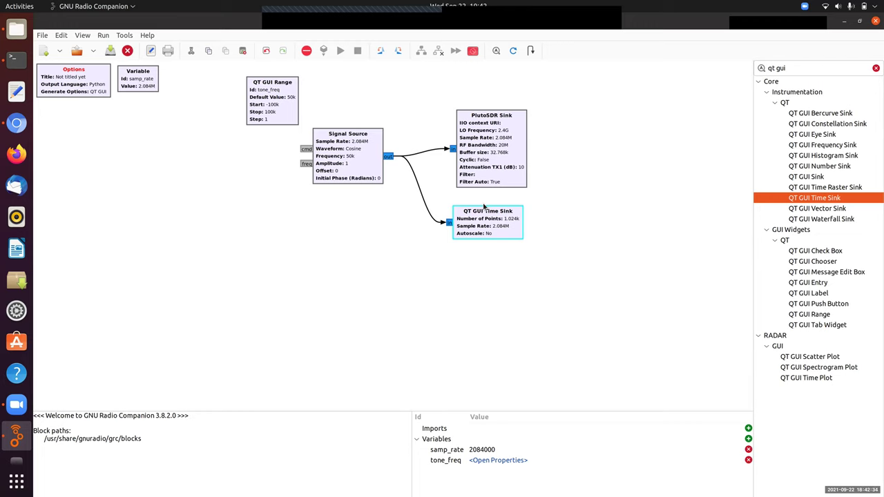
click(643, 117)
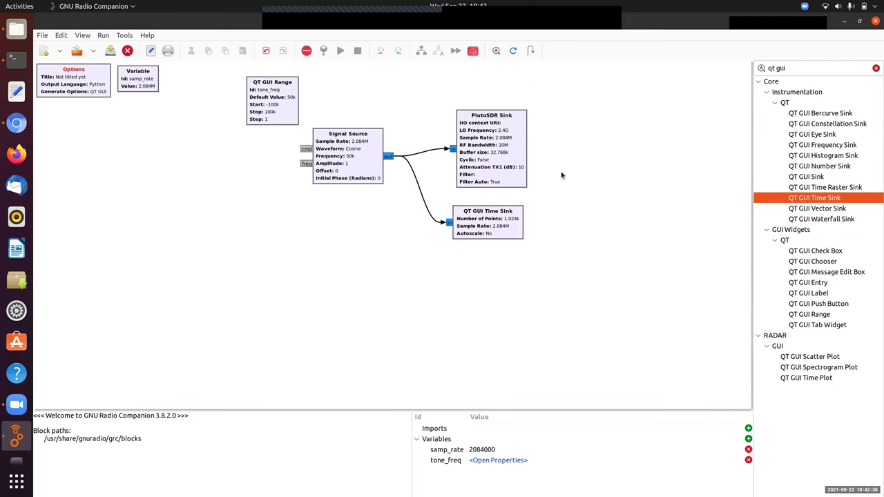
Place a PlutoSDR Source below-left of the Signal Source, deleting a mistakenly added PlutoSDR Sink
click(791, 68)
text(pluto)
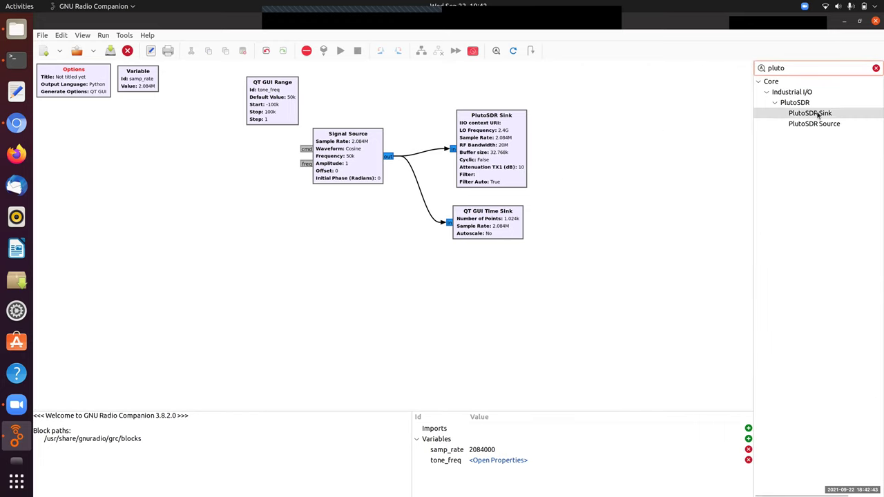
drag(819, 113, 246, 260)
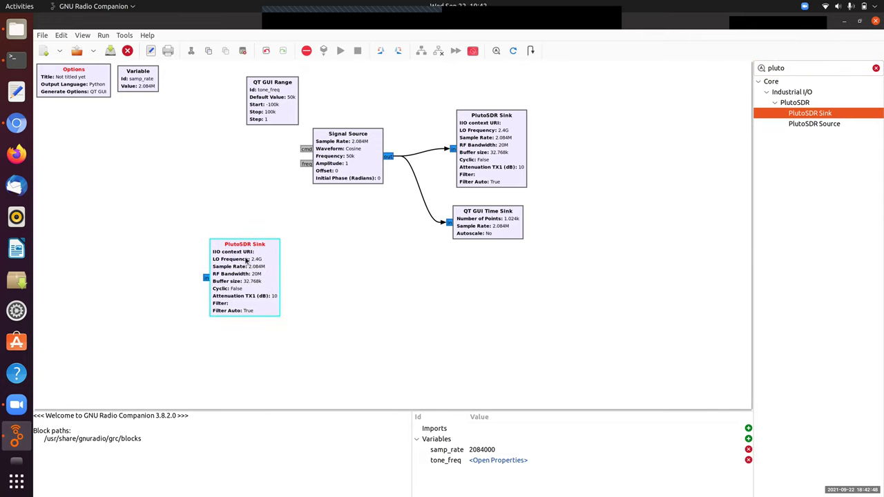
key(Delete)
click(803, 124)
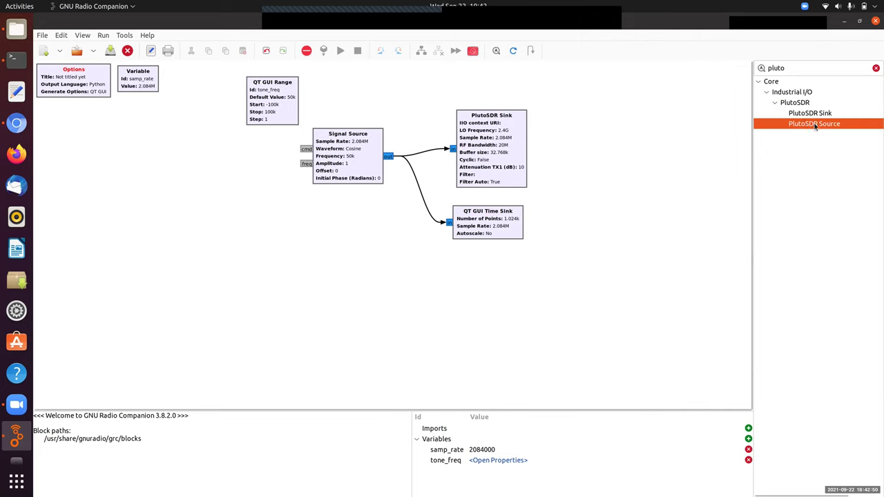
drag(803, 123, 150, 264)
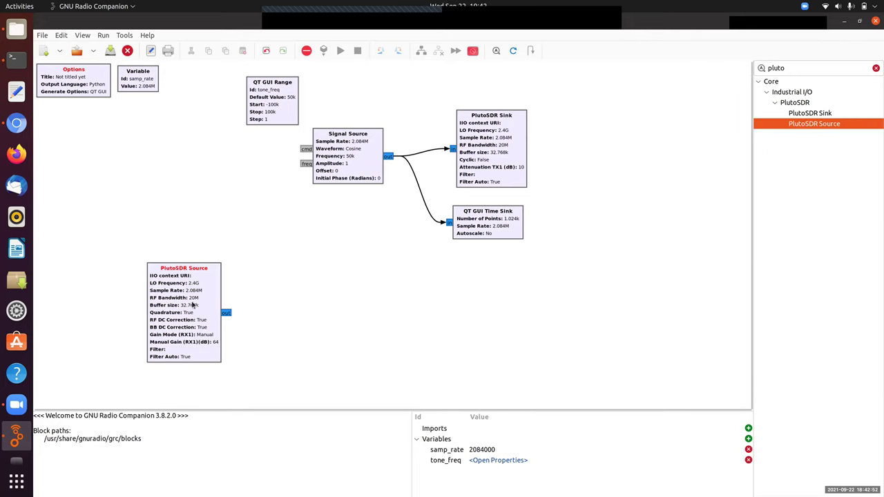
drag(180, 320, 187, 281)
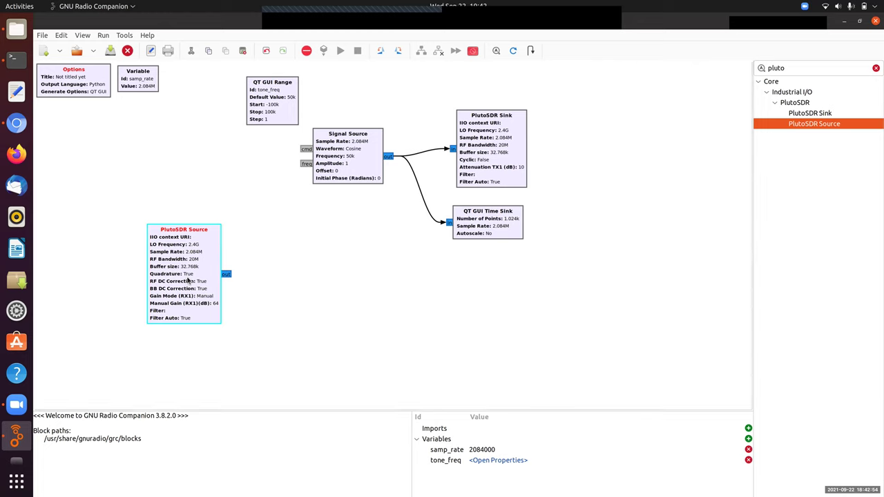
Change the PlutoSDR Source's Manual Gain (RX1)(dB) from 64 to rx_gain
double_click(188, 281)
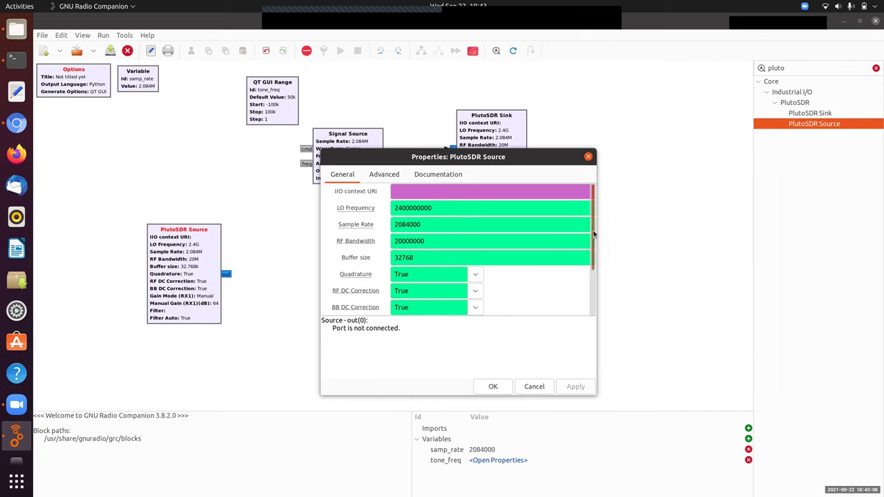
drag(593, 235, 590, 292)
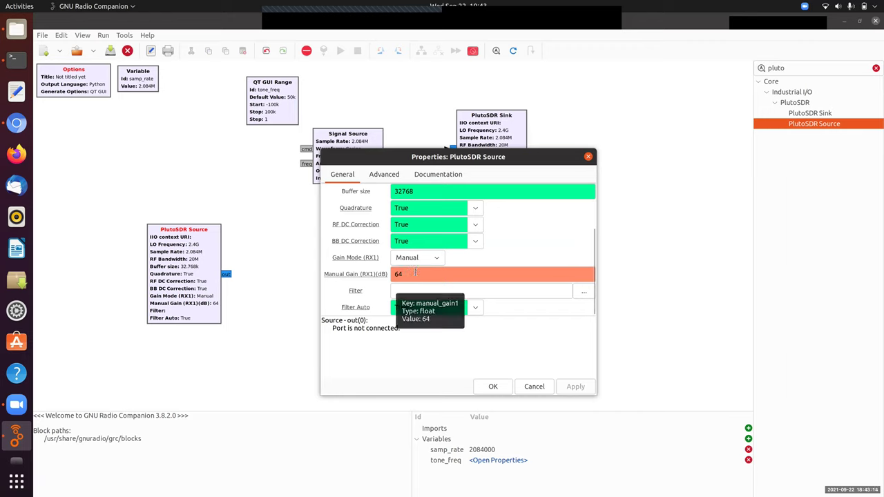
double_click(415, 273)
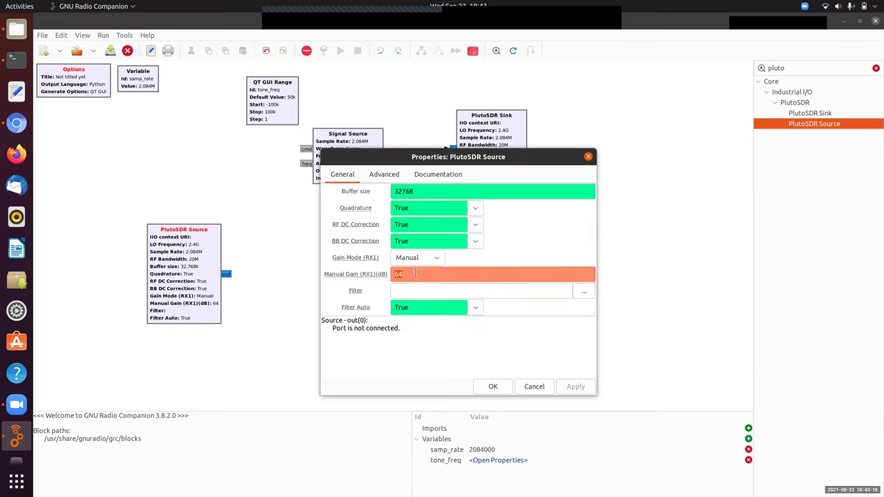
key(BackSpace)
text(rx_gain)
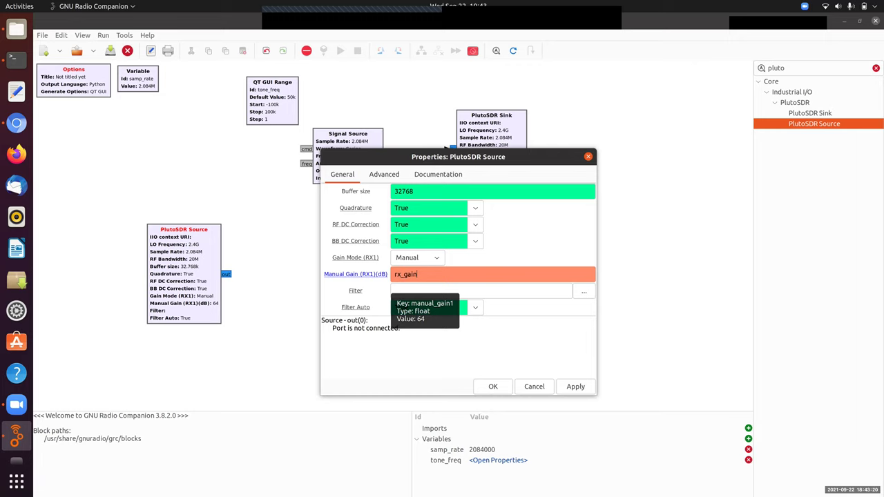
click(493, 387)
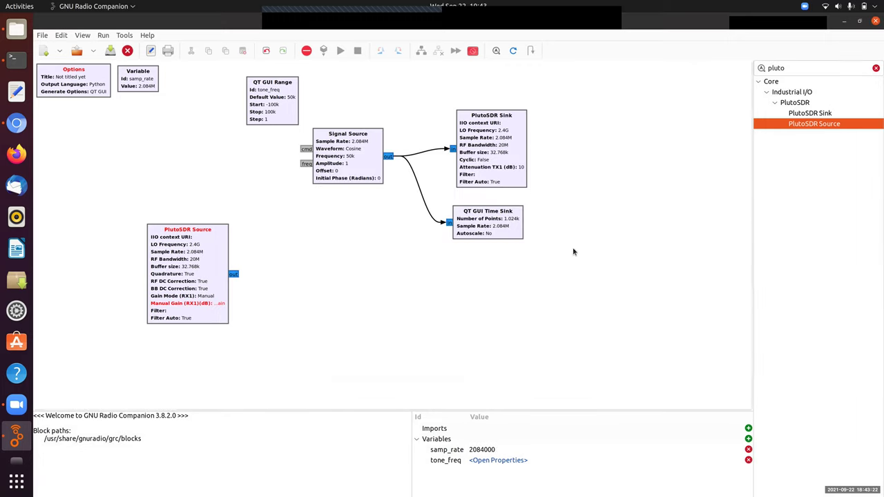
Add a QT GUI Range block on the left and name it rx_gain
double_click(789, 69)
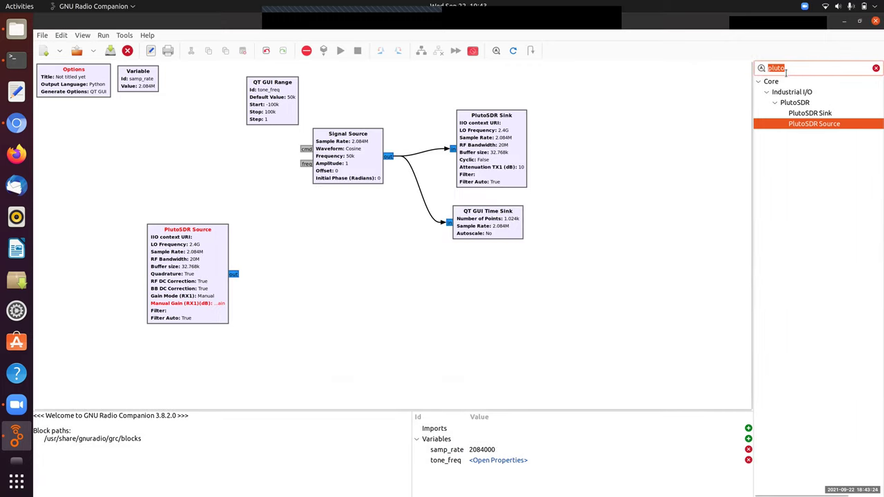
text(range)
drag(812, 116, 123, 185)
double_click(108, 167)
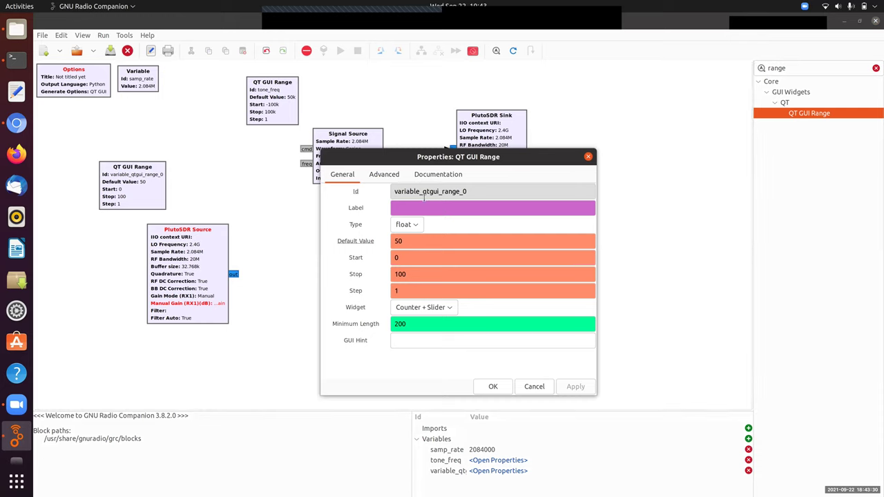
triple_click(423, 193)
key(BackSpace)
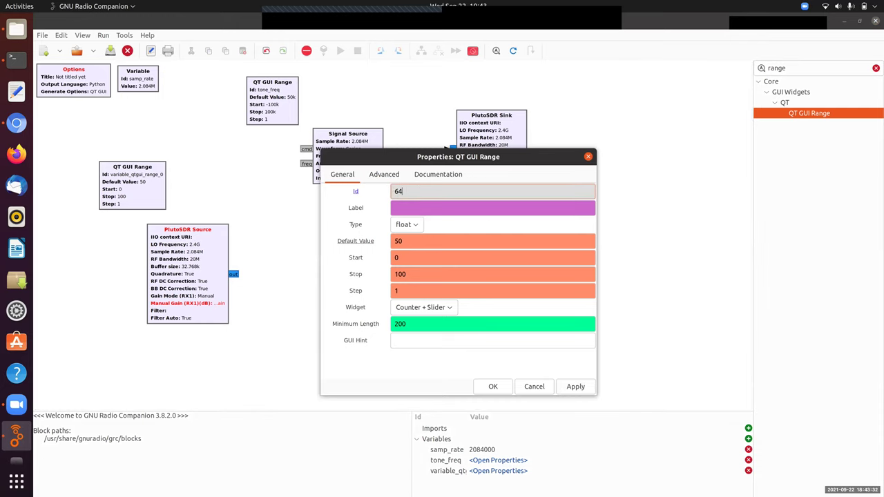
text(rx_gain)
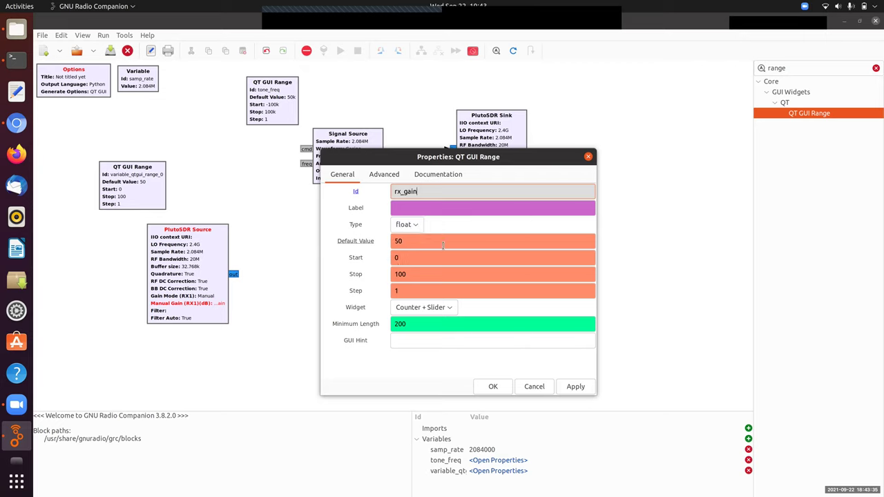
Set the rx_gain slider's default value to 64 and stop value to 70
double_click(442, 246)
text(64)
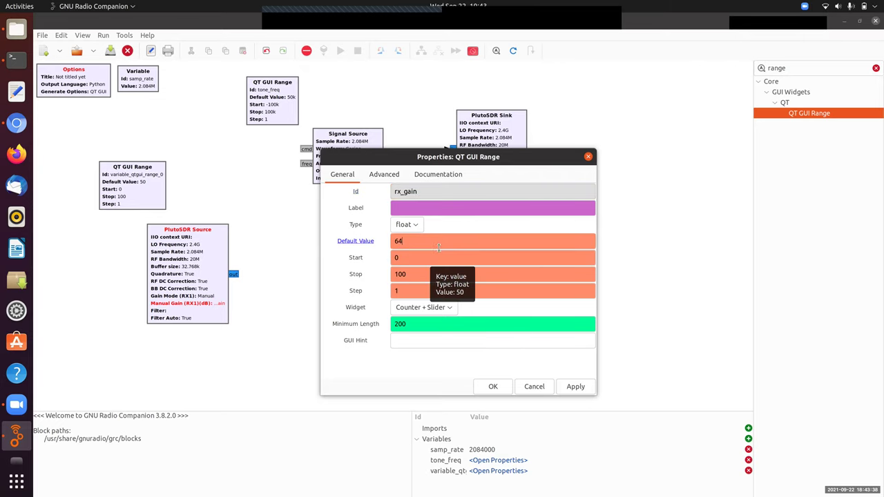
double_click(417, 274)
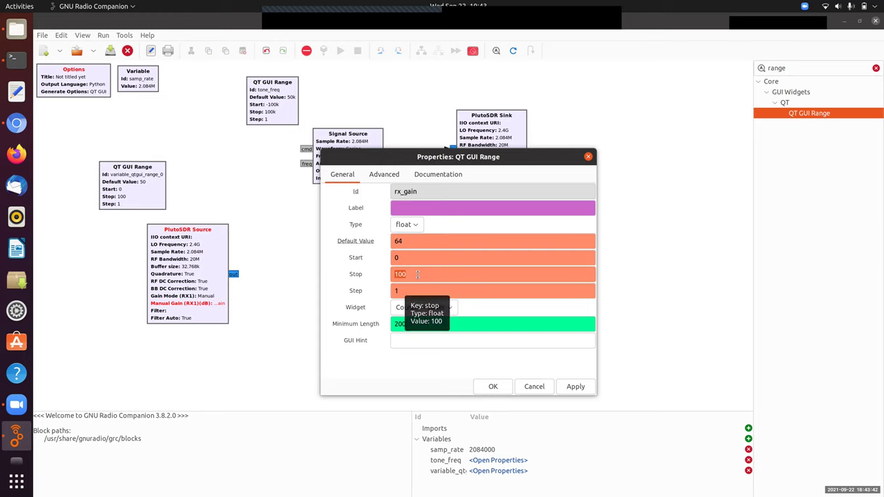
text(70)
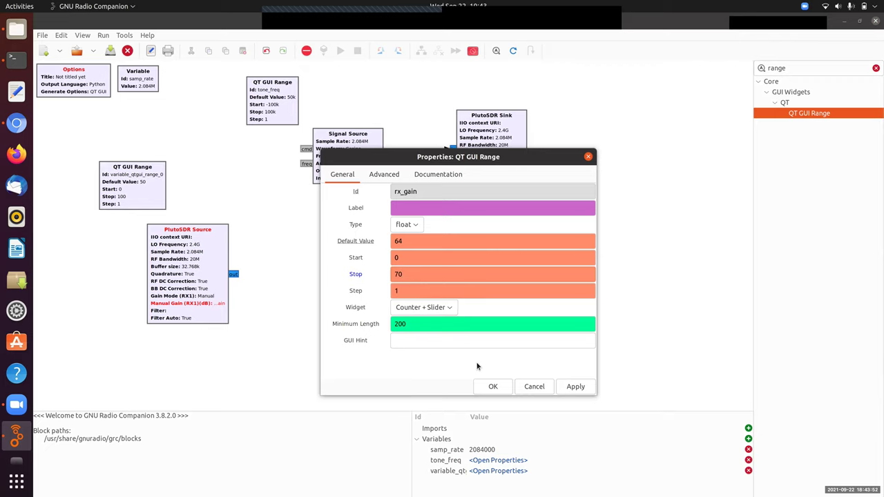
click(497, 386)
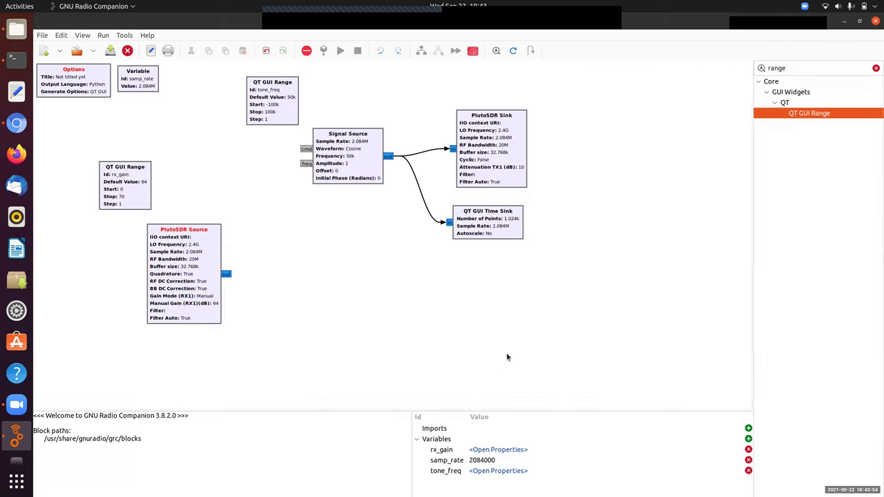
Add a QT GUI Time Sink fed by the PlutoSDR Source output
double_click(783, 69)
text(qt)
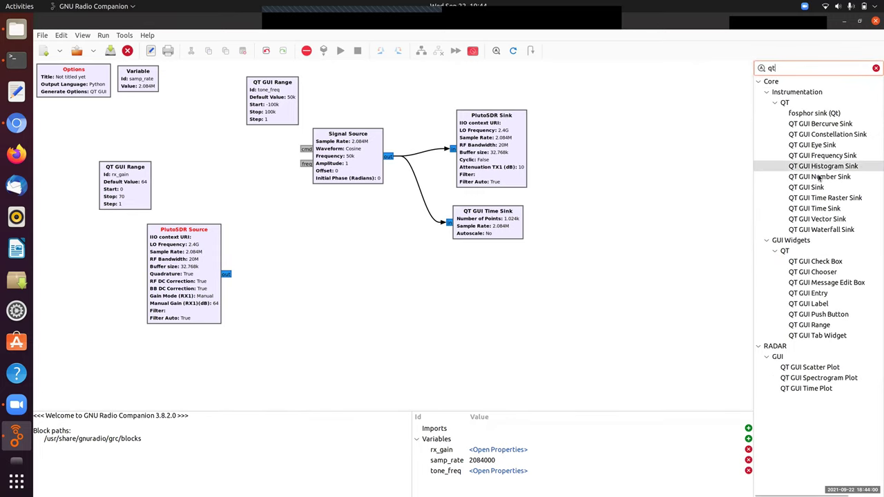
drag(814, 208, 328, 262)
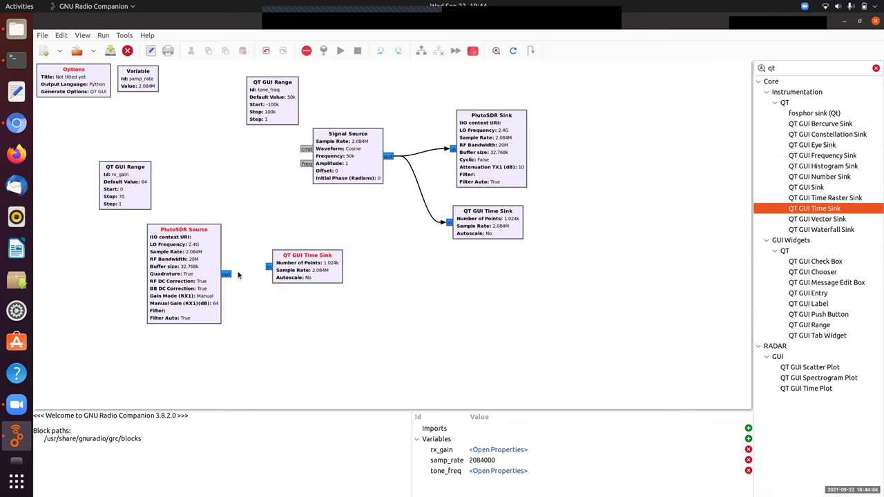
click(269, 268)
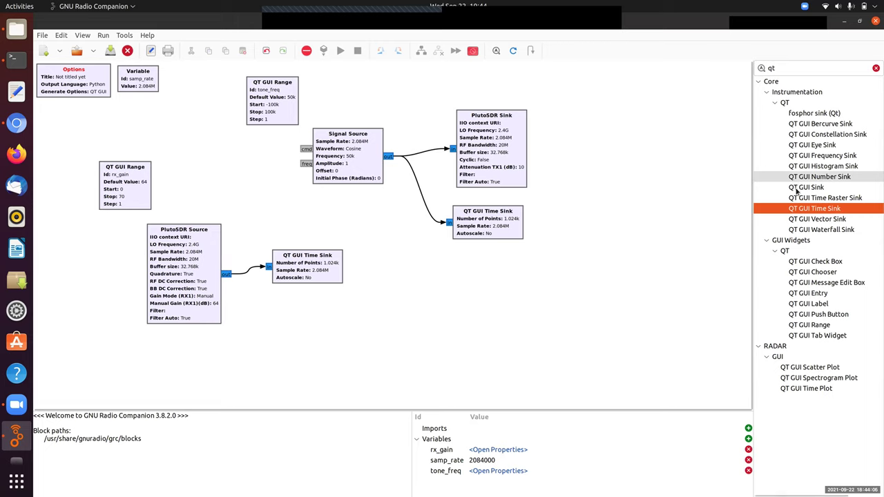
Add a QT GUI Frequency Sink fed by the PlutoSDR Source, then open the Options properties
drag(822, 156, 293, 304)
click(229, 275)
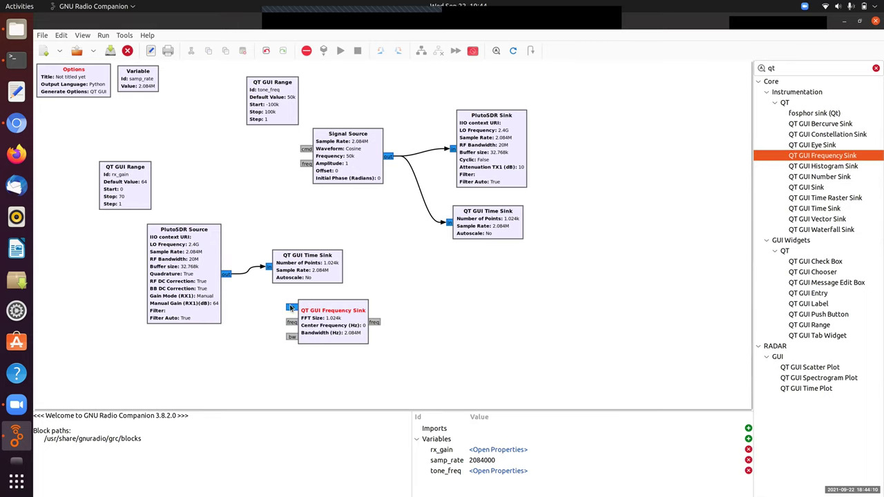
click(291, 307)
click(319, 313)
double_click(80, 96)
Set the flowgraph's Options Id and Title both to plutoTXRX
double_click(465, 196)
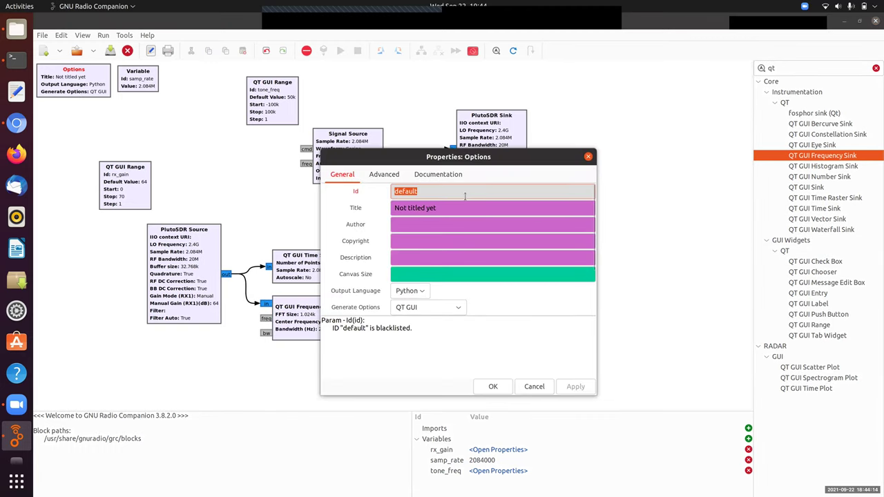
text(plutoTXRX)
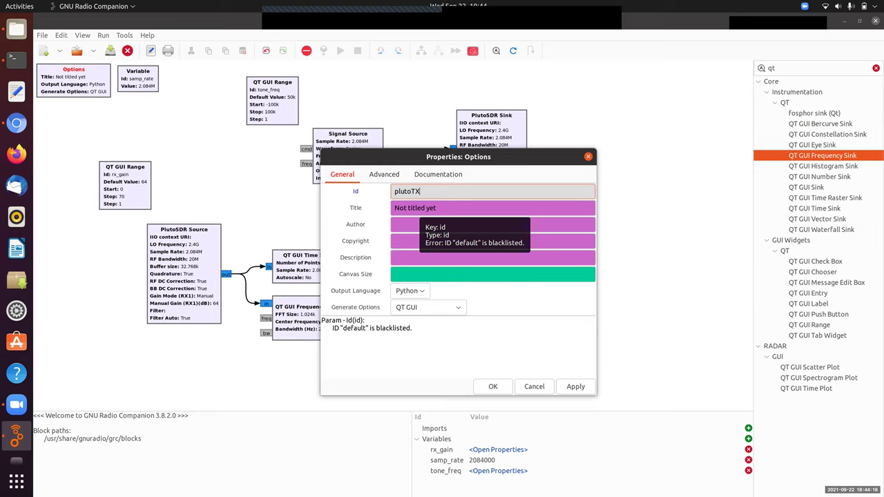
double_click(475, 188)
key(ctrl+c)
double_click(471, 207)
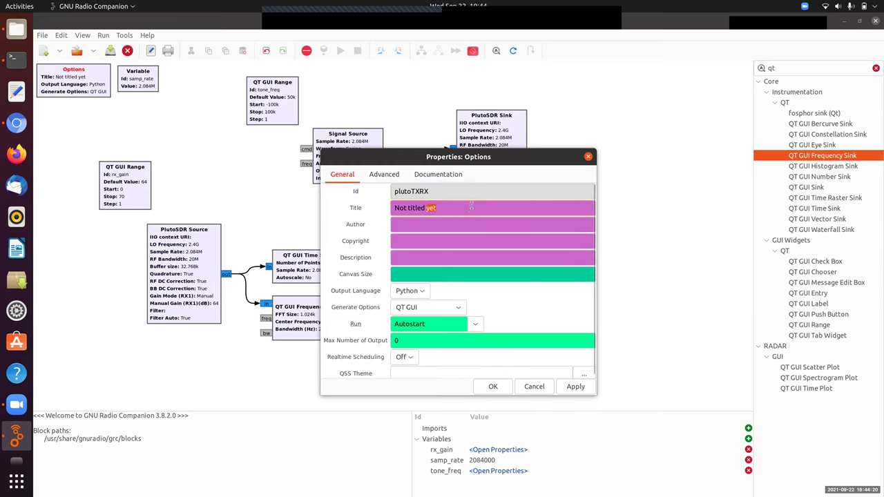
key(ctrl+v)
click(491, 386)
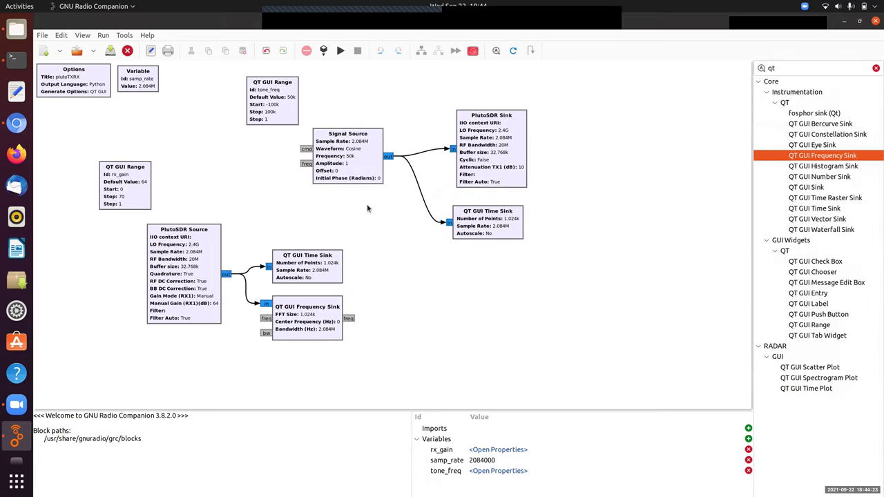
Execute the flowgraph, saving it as plutoTXRX when prompted
click(339, 52)
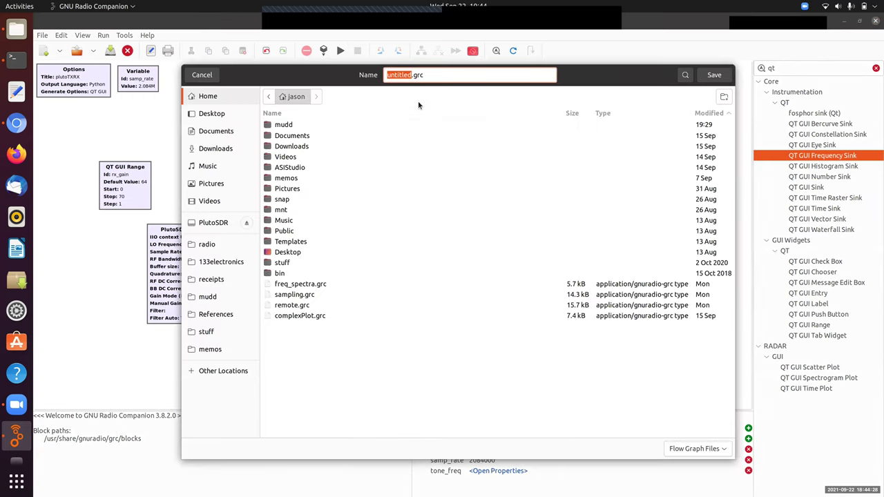
text(plutoTXRX)
click(711, 76)
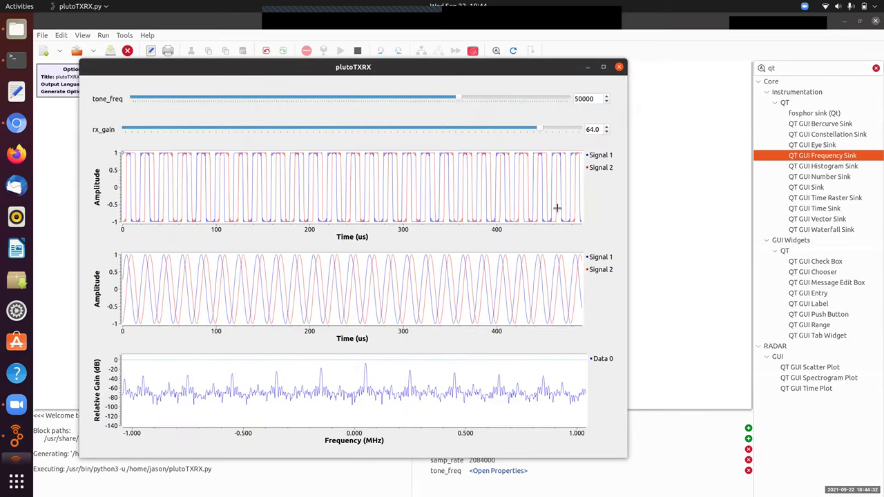
mouse_move(550, 206)
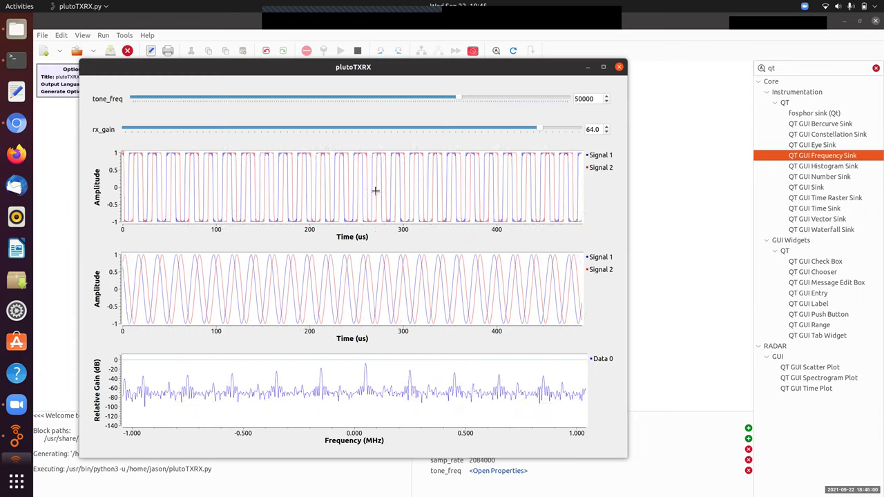
Lower rx_gain from 64 through 36 and 22, settling at 30
drag(539, 128, 533, 130)
click(276, 129)
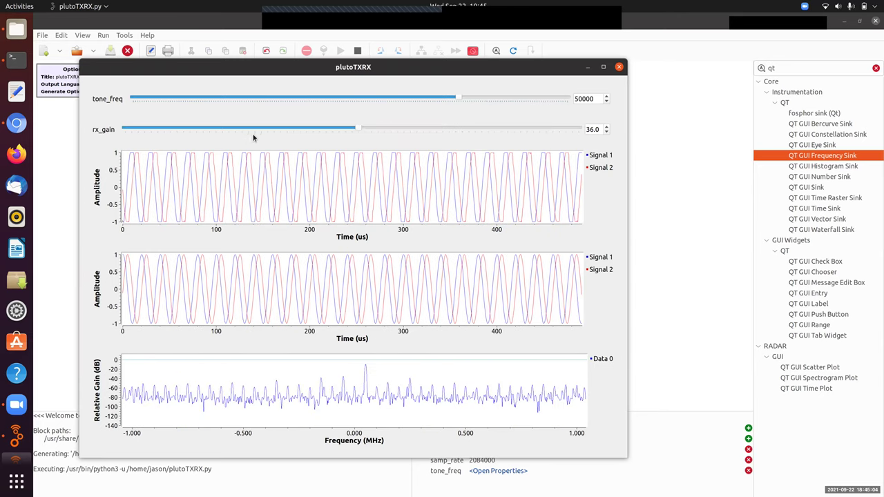
mouse_move(252, 131)
mouse_down()
mouse_move(232, 129)
mouse_move(266, 129)
mouse_up()
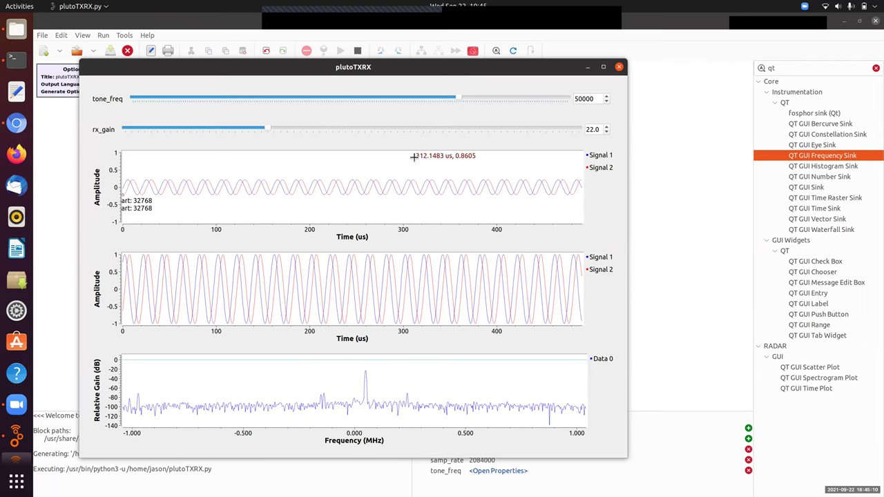
click(319, 127)
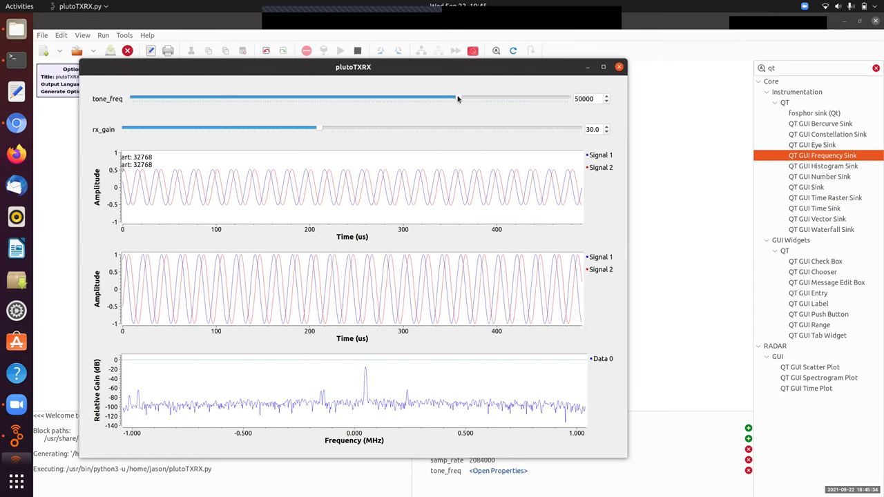
Sweep the tone_freq slider up, into negative frequencies, and back again
drag(457, 98, 373, 99)
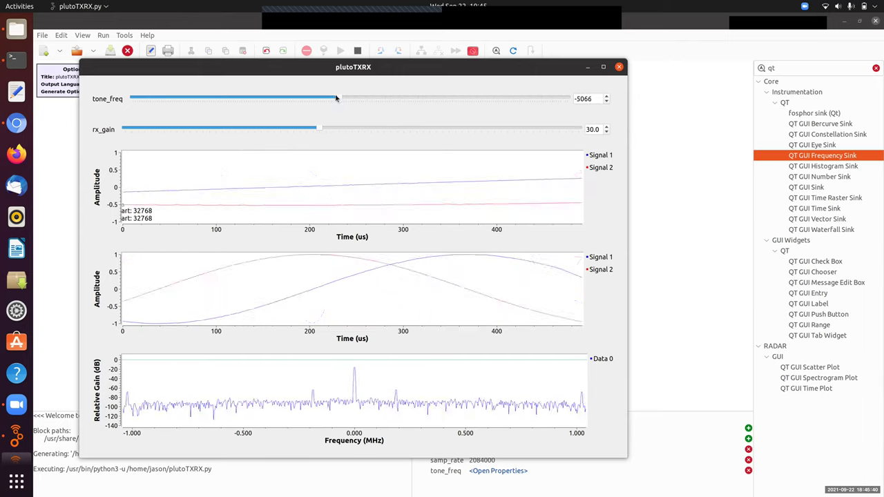
mouse_move(318, 94)
mouse_down()
mouse_move(134, 98)
mouse_move(321, 100)
mouse_up()
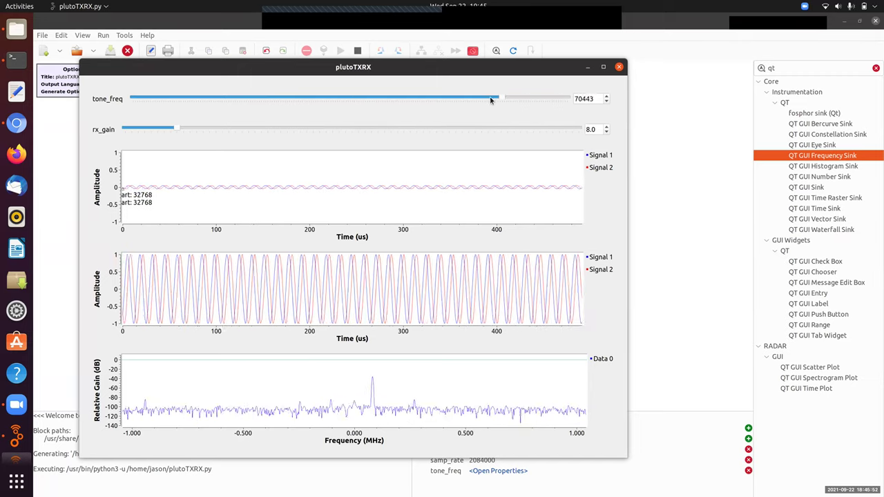
drag(323, 102, 243, 102)
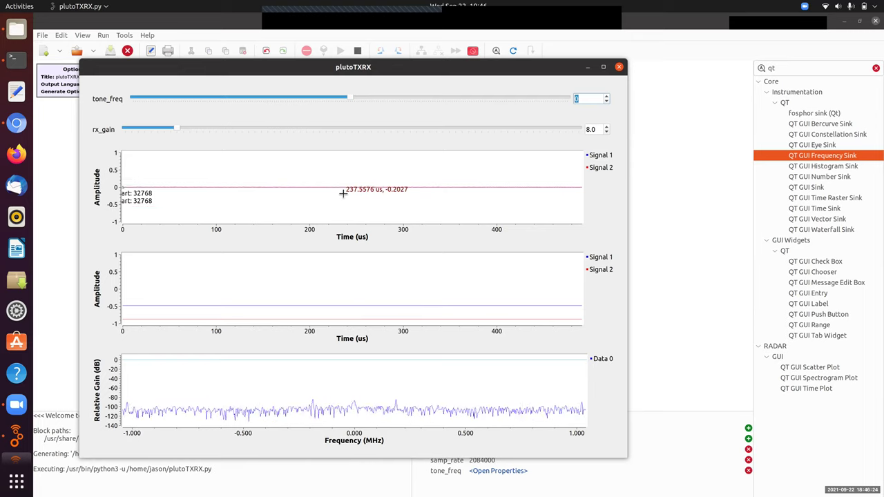
Commit tone_freq 0, vary rx_gain through 42 and 37 to 18, then raise tone_freq to 41409
click(177, 127)
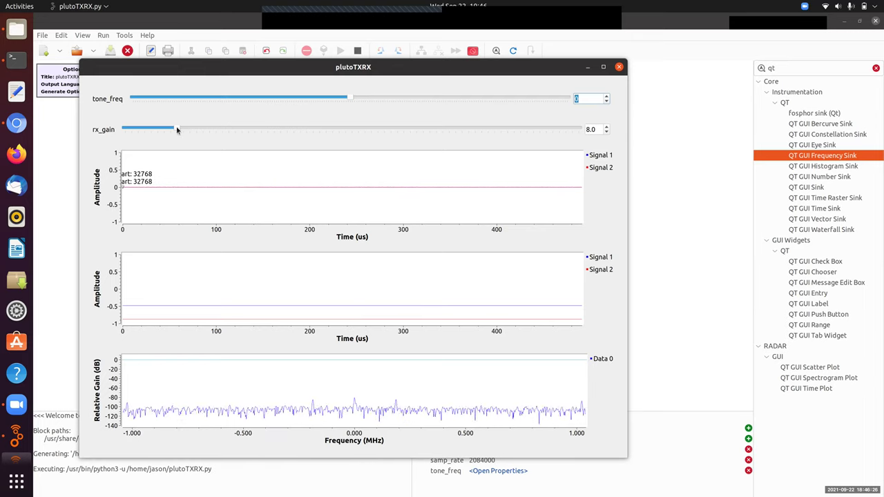
click(400, 129)
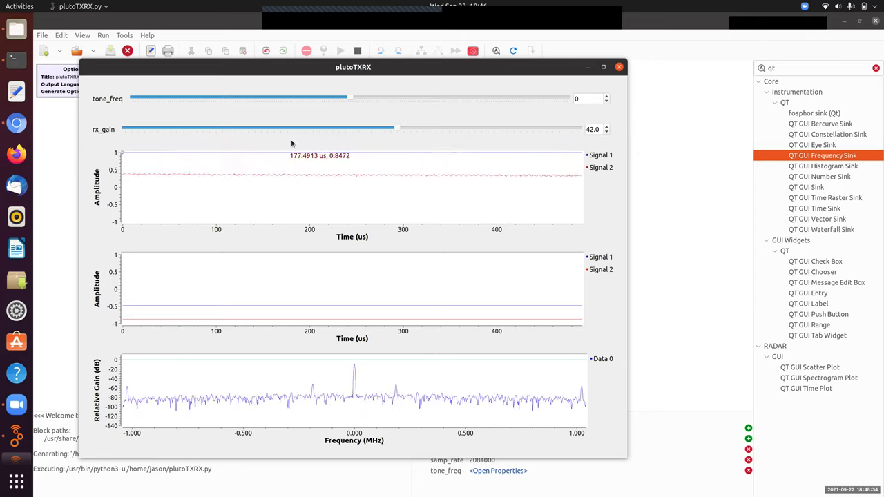
click(392, 140)
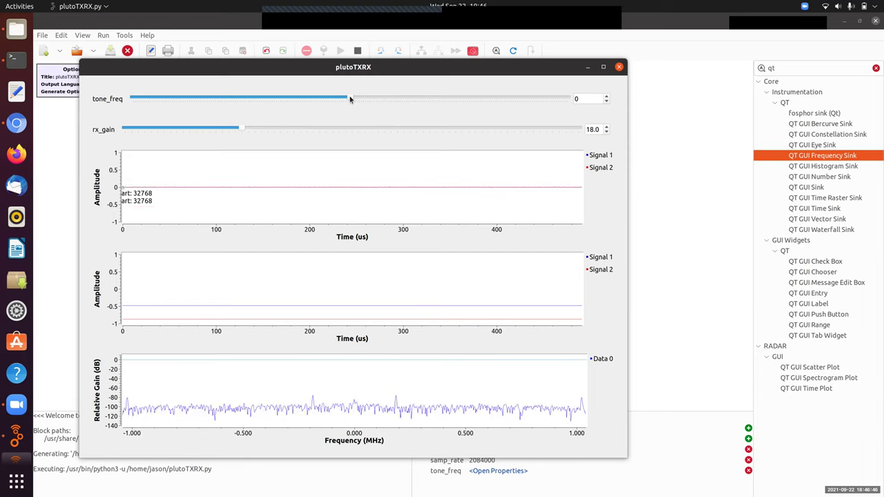
drag(350, 100, 442, 101)
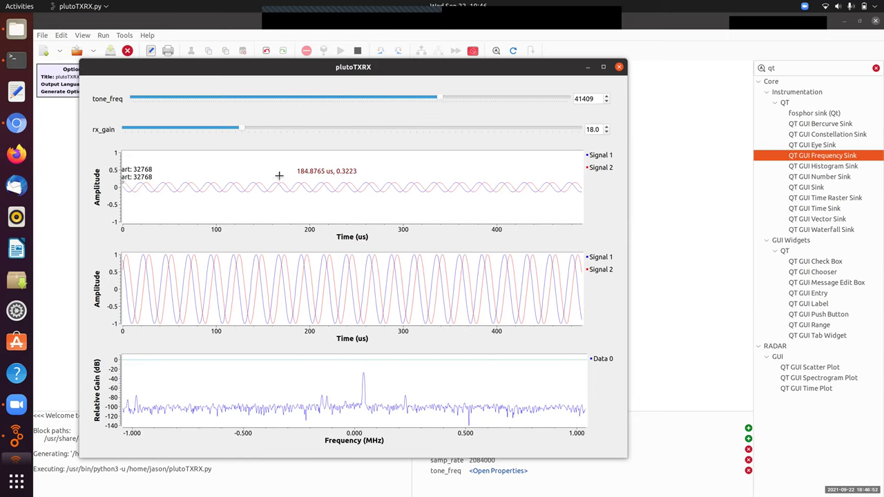
Zoom the top time plot to about 191–220 us and drop rx_gain to 0
drag(261, 177, 385, 196)
drag(240, 165, 399, 209)
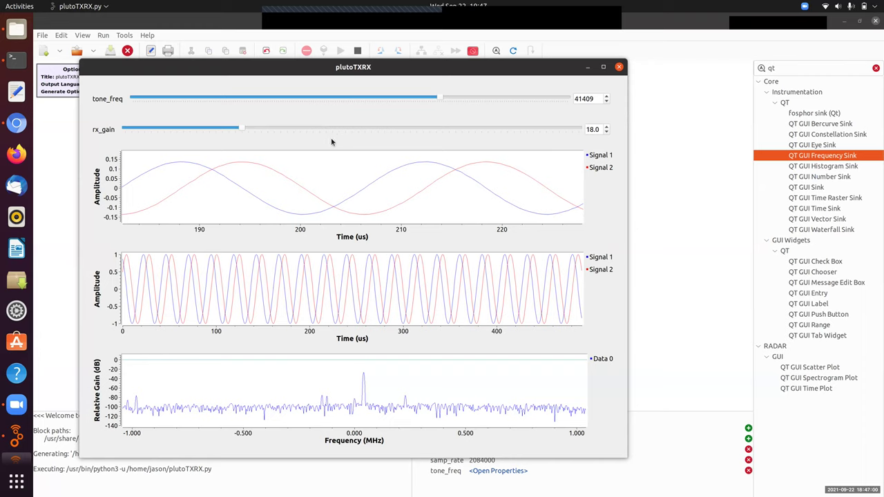
key(Home)
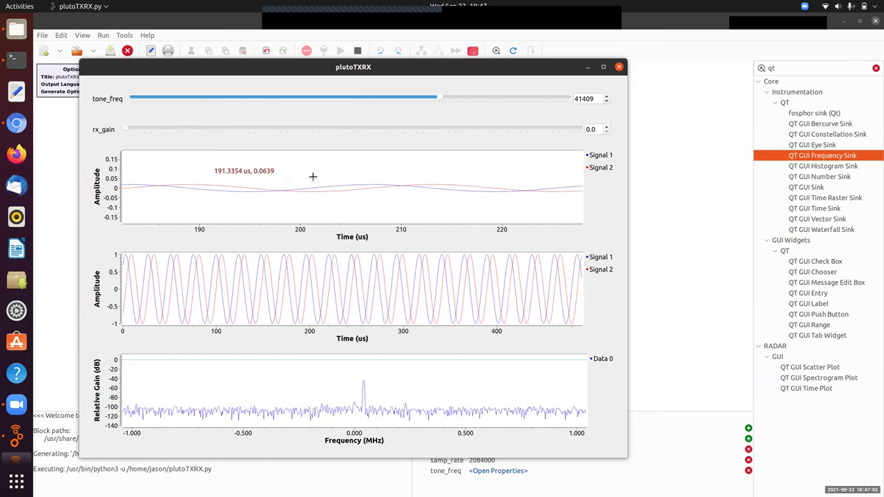
drag(313, 178, 493, 196)
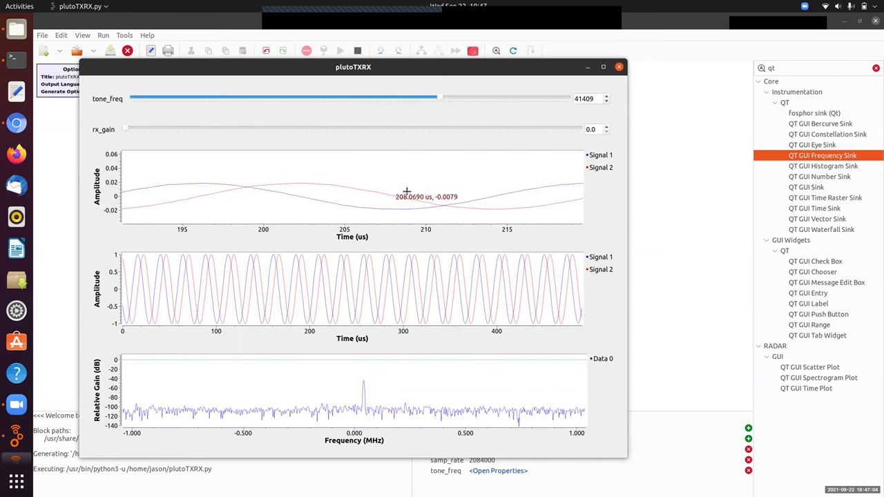
Give Signal 1 in the top time plot circle line markers
right_click(462, 173)
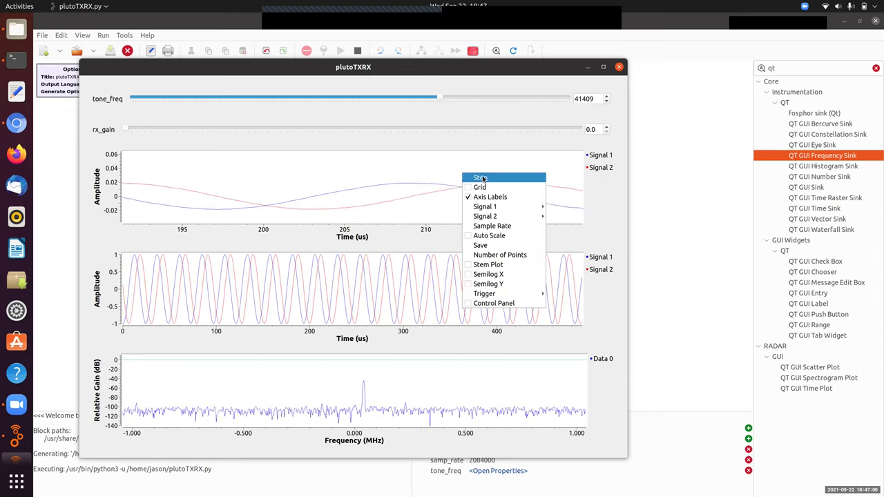
mouse_move(509, 207)
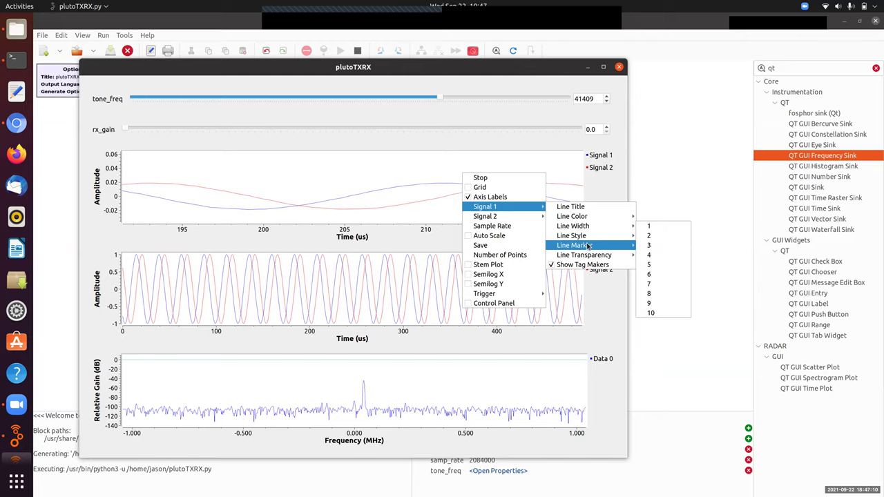
mouse_move(588, 246)
click(655, 255)
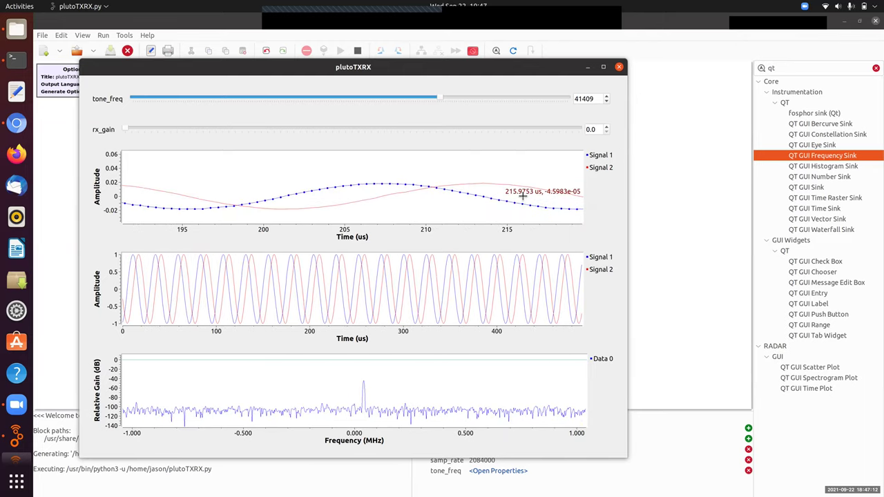